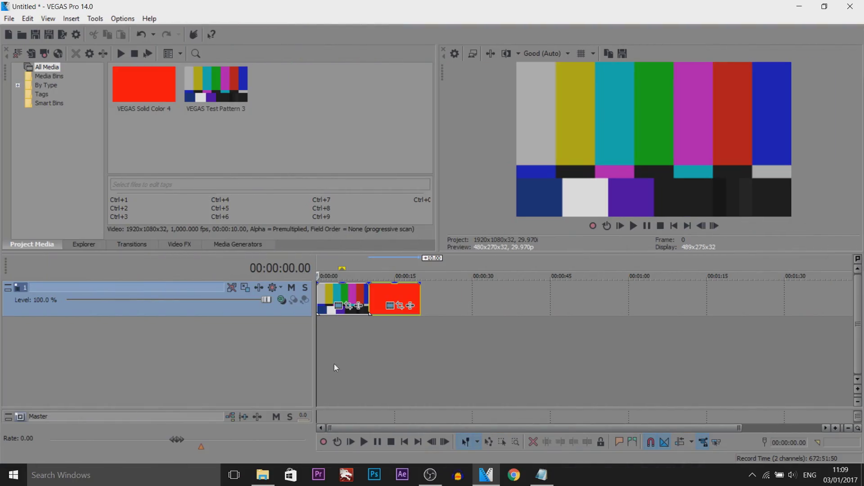
Preview the test-pattern clip, then drop the S_SwishPan Default preset on its join with the red clip.
{"action": "left_click_drag", "start_coordinate": [317, 362], "coordinate": [342, 355]}
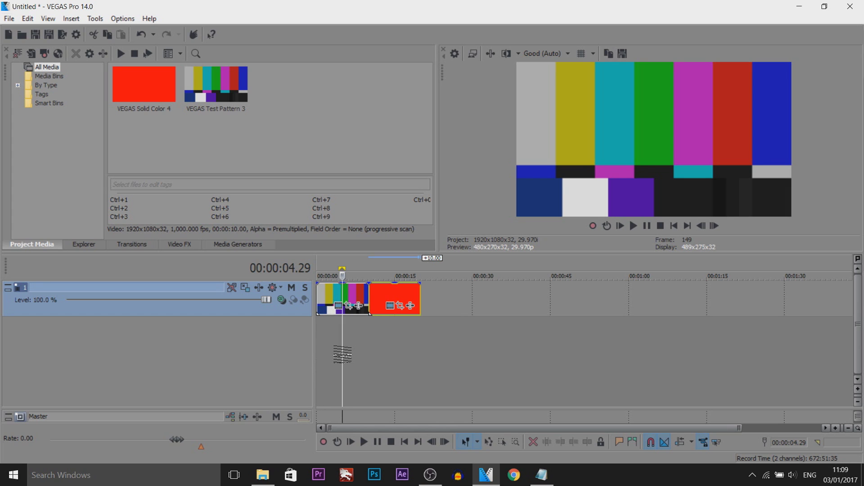
{"action": "left_click_drag", "start_coordinate": [342, 355], "coordinate": [384, 348]}
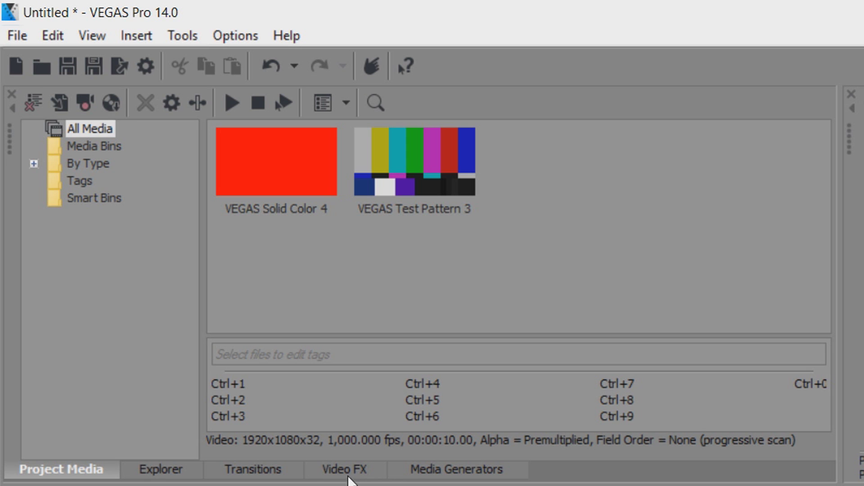
{"action": "left_click", "coordinate": [282, 477]}
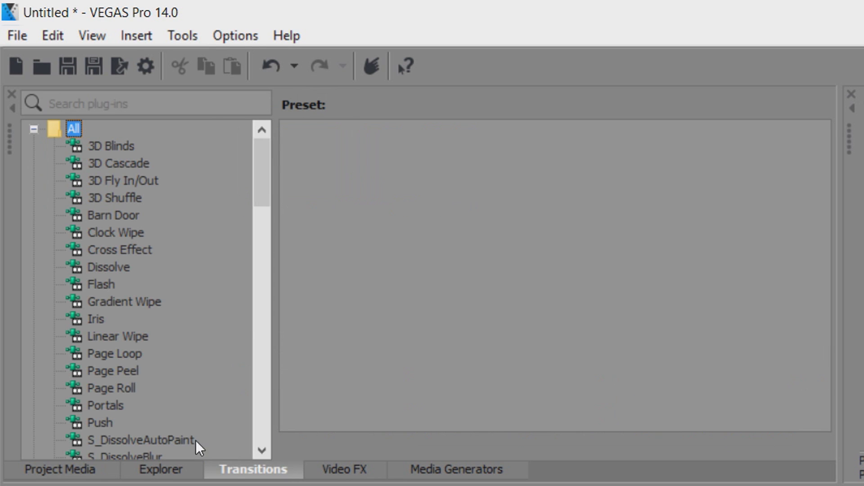
{"action": "scroll", "coordinate": [185, 320], "scroll_direction": "down", "scroll_amount": 10}
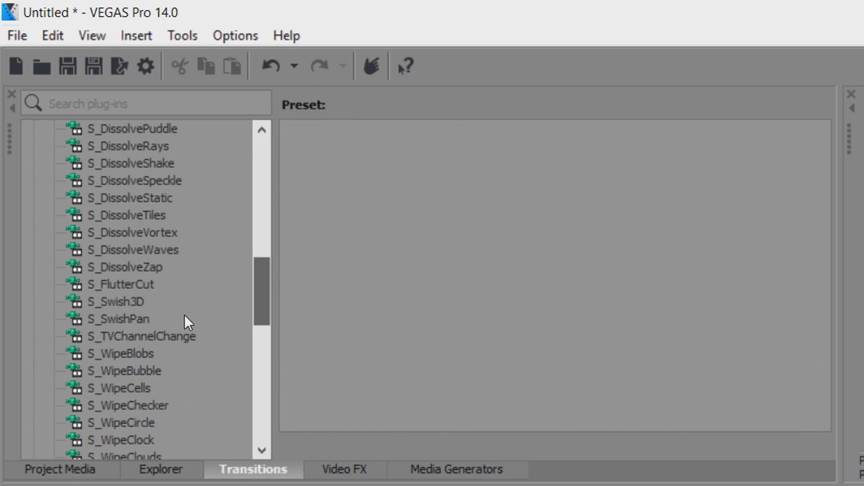
{"action": "left_click", "coordinate": [133, 320]}
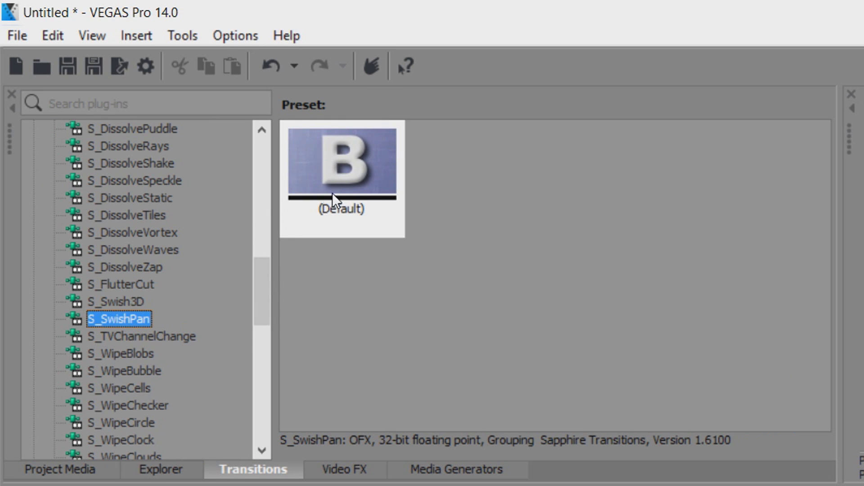
{"action": "left_click_drag", "start_coordinate": [332, 161], "coordinate": [702, 485]}
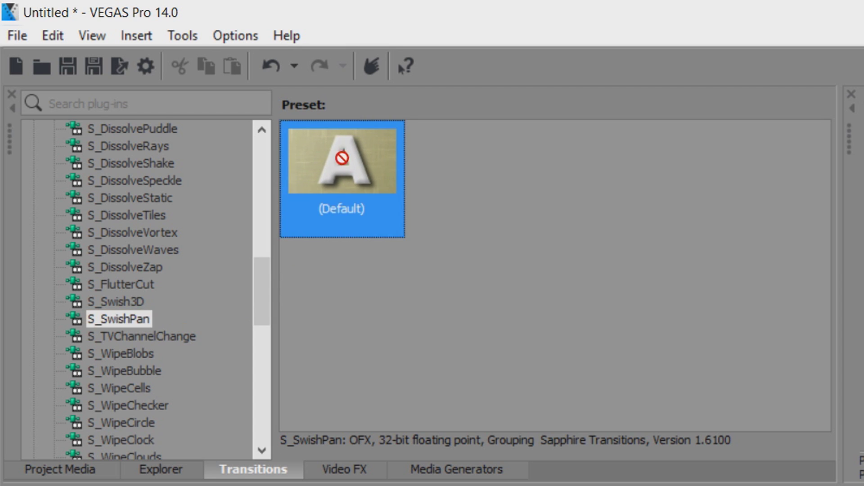
{"action": "left_click_drag", "start_coordinate": [449, 196], "coordinate": [468, 221]}
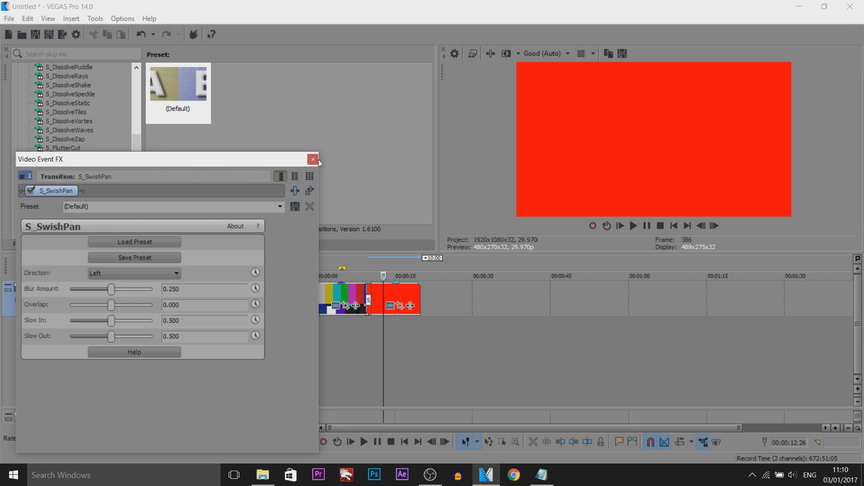
{"action": "left_click", "coordinate": [315, 160]}
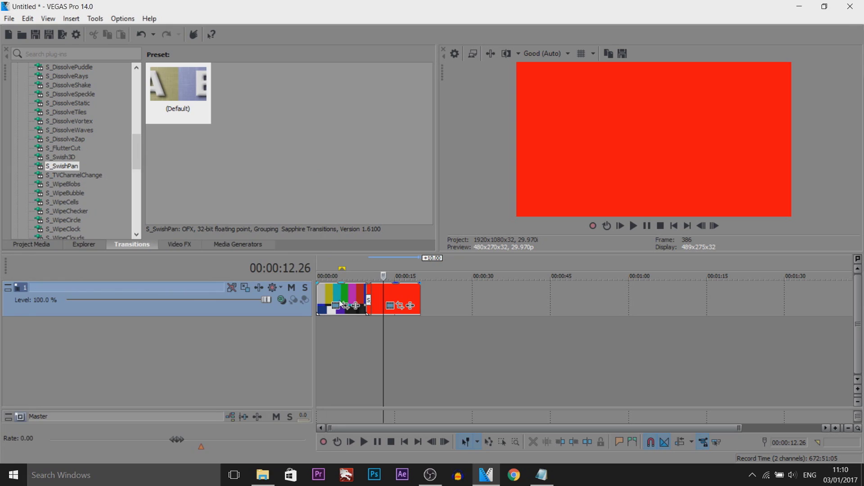
{"action": "left_click", "coordinate": [367, 301]}
{"action": "scroll", "coordinate": [405, 304], "scroll_direction": "up", "scroll_amount": 5}
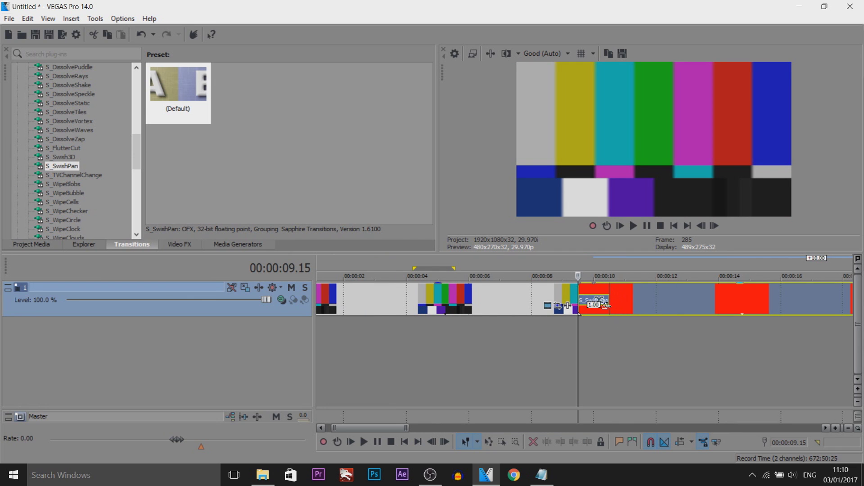
Reposition the red clip, split the test-pattern clip at the playhead, and stretch the SwishPan overlap to 1.00 second.
{"action": "scroll", "coordinate": [585, 306], "scroll_direction": "down", "scroll_amount": 3}
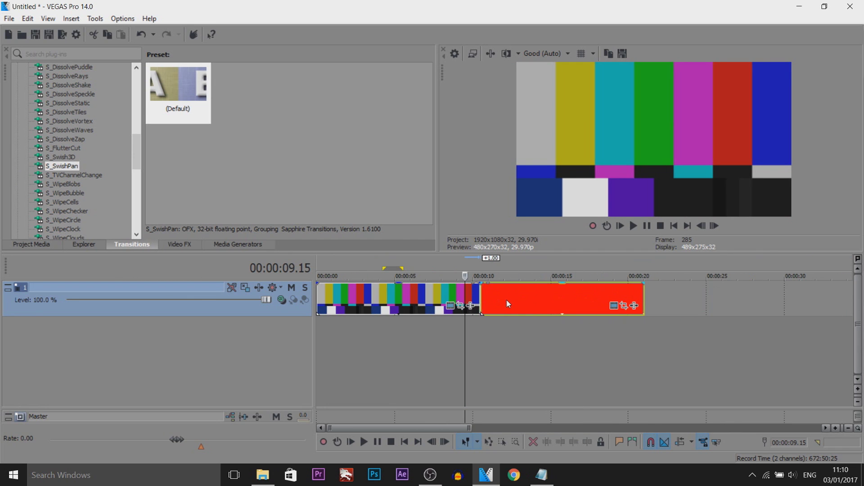
{"action": "left_click_drag", "start_coordinate": [506, 299], "coordinate": [522, 299]}
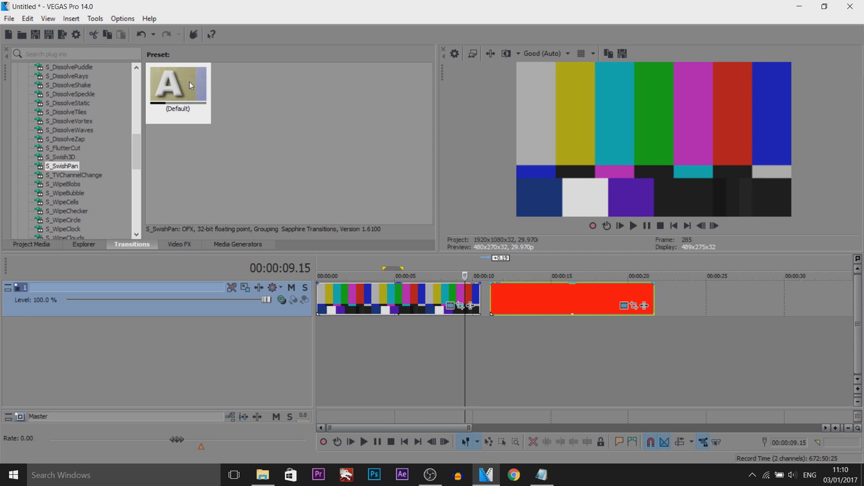
{"action": "left_click_drag", "start_coordinate": [189, 82], "coordinate": [499, 293]}
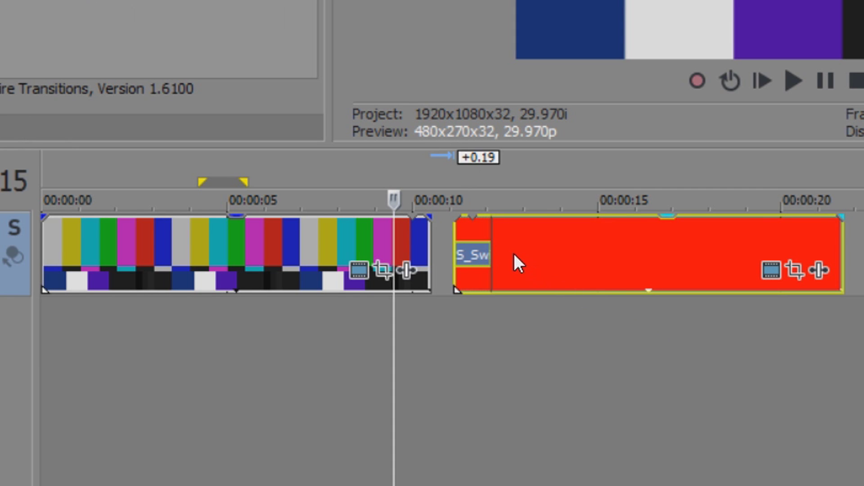
{"action": "left_click_drag", "start_coordinate": [518, 263], "coordinate": [477, 268]}
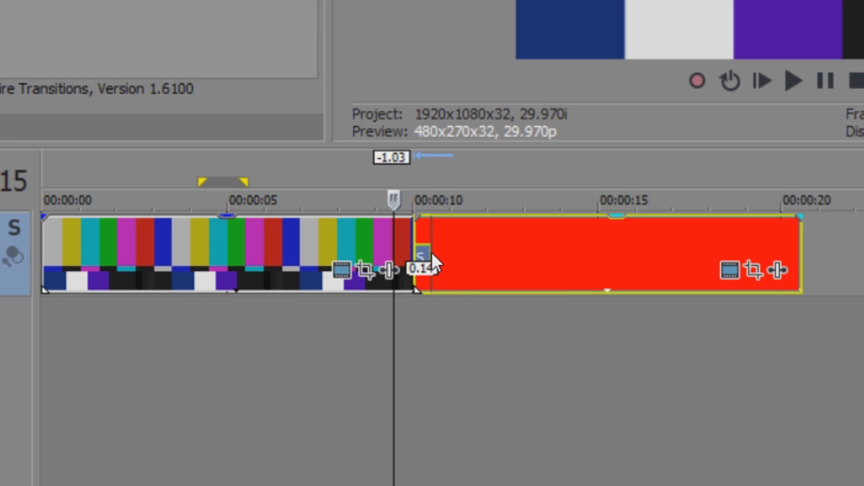
{"action": "left_click", "coordinate": [383, 240]}
{"action": "key", "text": "s"}
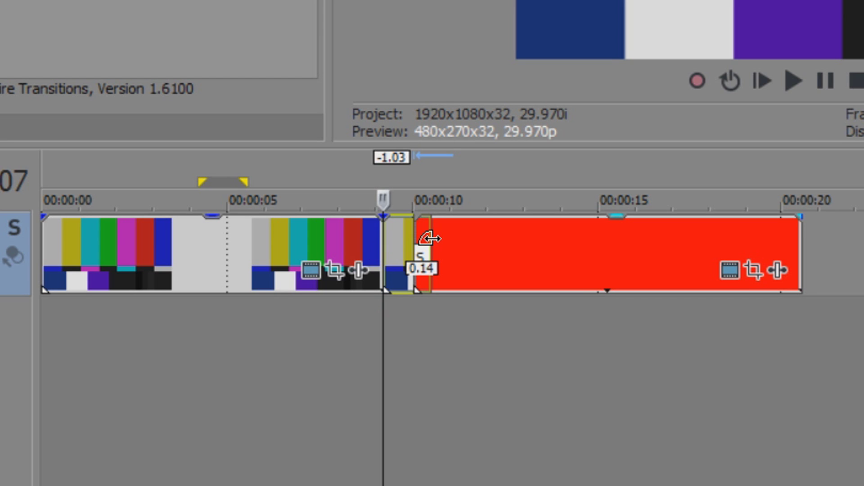
{"action": "left_click_drag", "start_coordinate": [428, 239], "coordinate": [450, 234]}
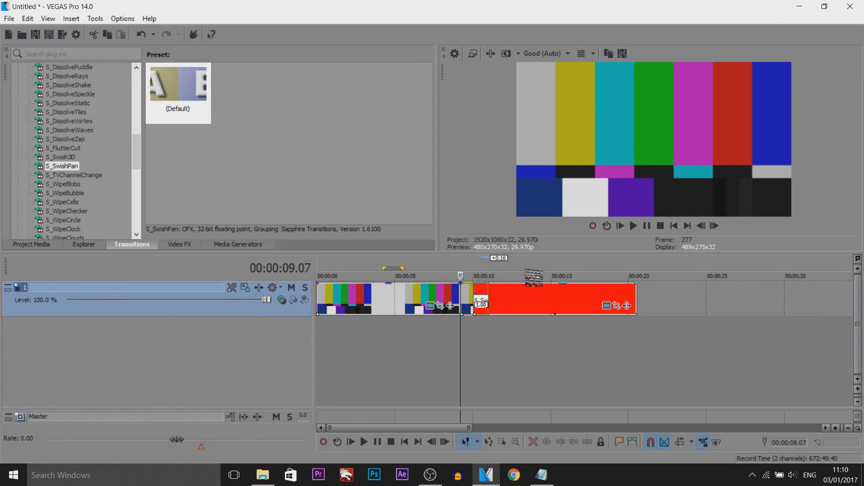
Play the swish-pan, scrub back, and butt the red clip directly against the test-pattern clip's end.
{"action": "left_click", "coordinate": [647, 226]}
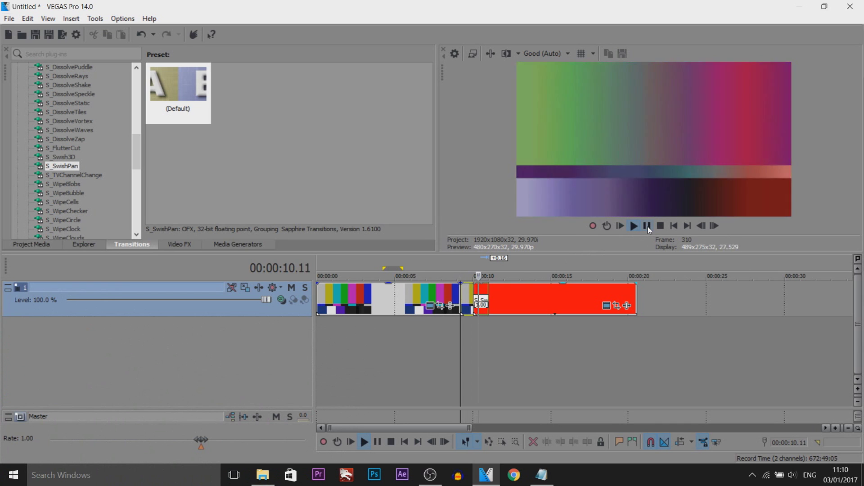
{"action": "left_click", "coordinate": [647, 226]}
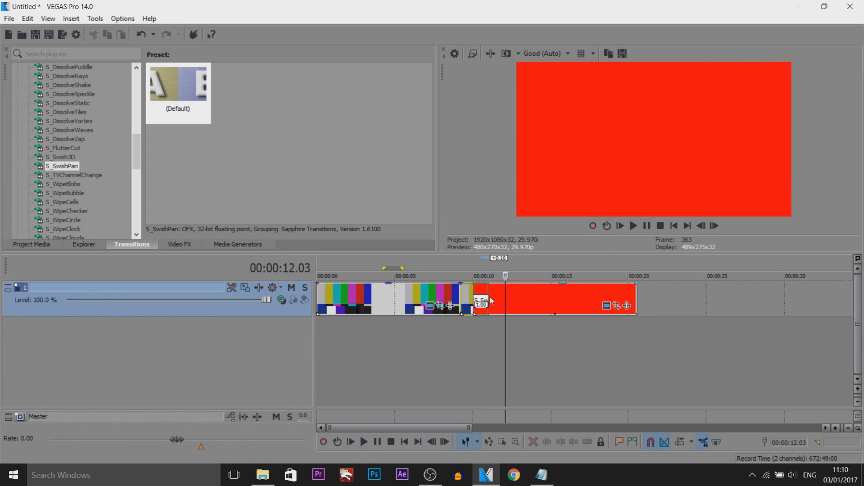
{"action": "left_click_drag", "start_coordinate": [507, 342], "coordinate": [474, 342]}
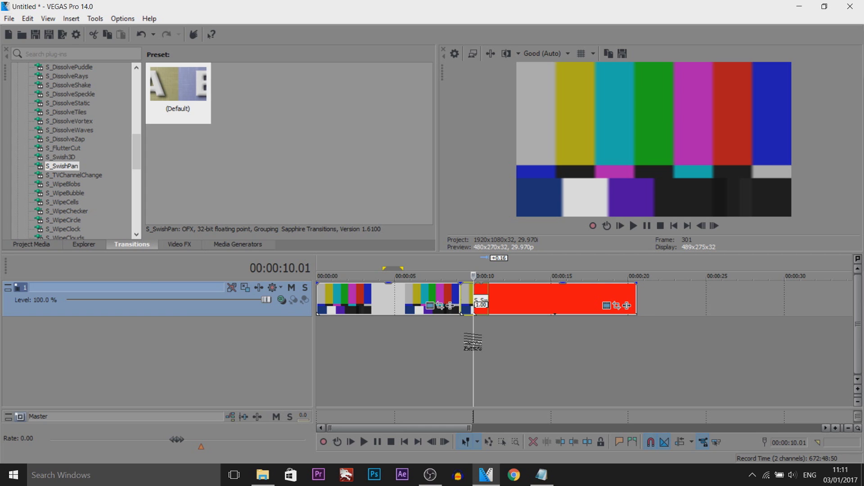
{"action": "left_click_drag", "start_coordinate": [473, 342], "coordinate": [506, 312]}
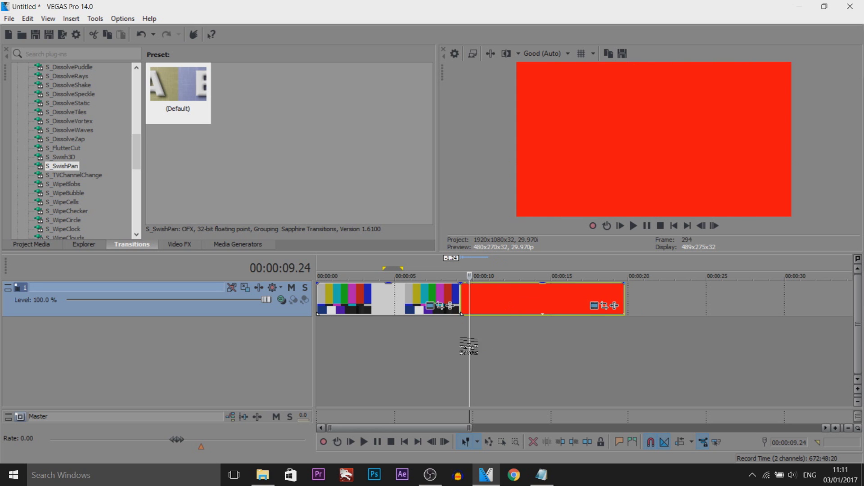
Add a video track above, move the red clip onto it, and extend its start back to the edit point.
{"action": "right_click", "coordinate": [300, 314]}
{"action": "left_click", "coordinate": [356, 155]}
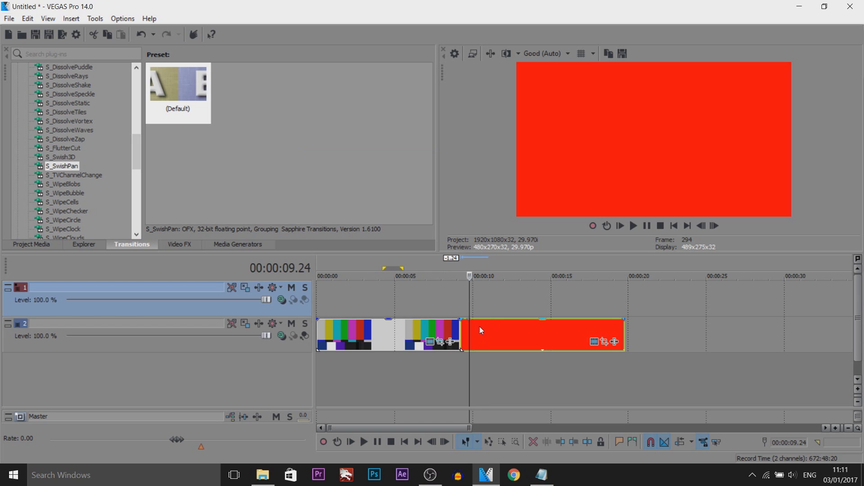
{"action": "left_click", "coordinate": [485, 341]}
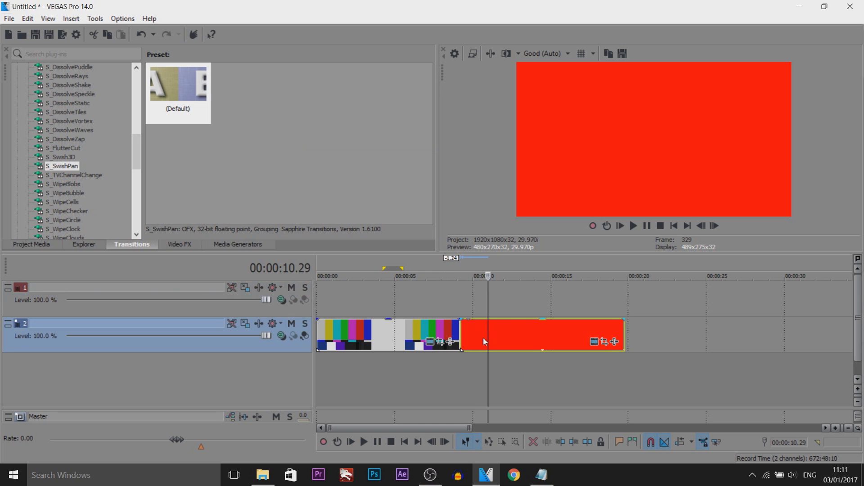
{"action": "left_click_drag", "start_coordinate": [489, 314], "coordinate": [489, 278]}
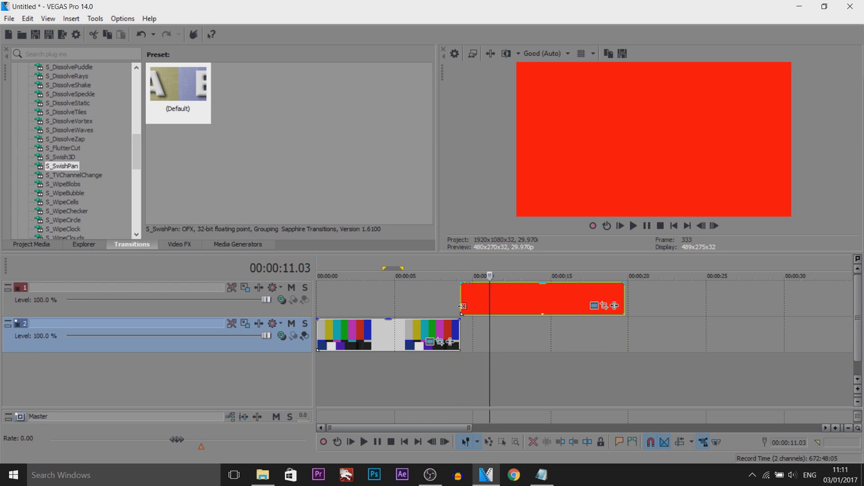
{"action": "scroll", "coordinate": [478, 329], "scroll_direction": "up", "scroll_amount": 2}
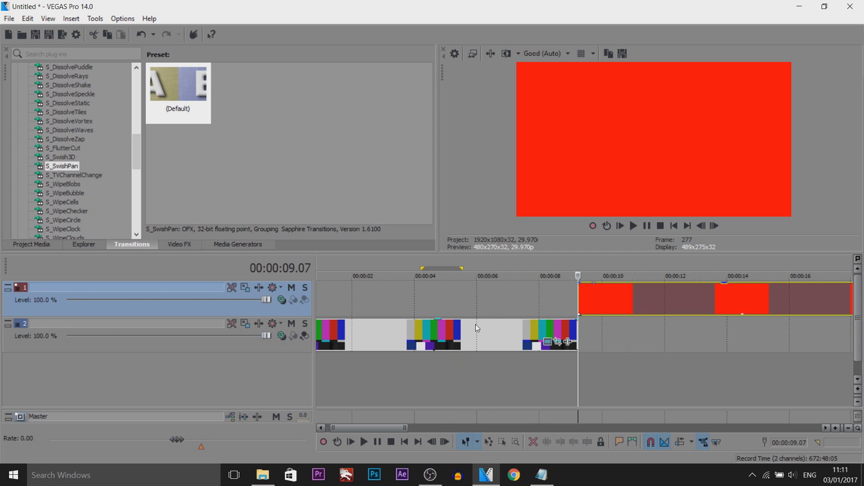
{"action": "left_click", "coordinate": [566, 352]}
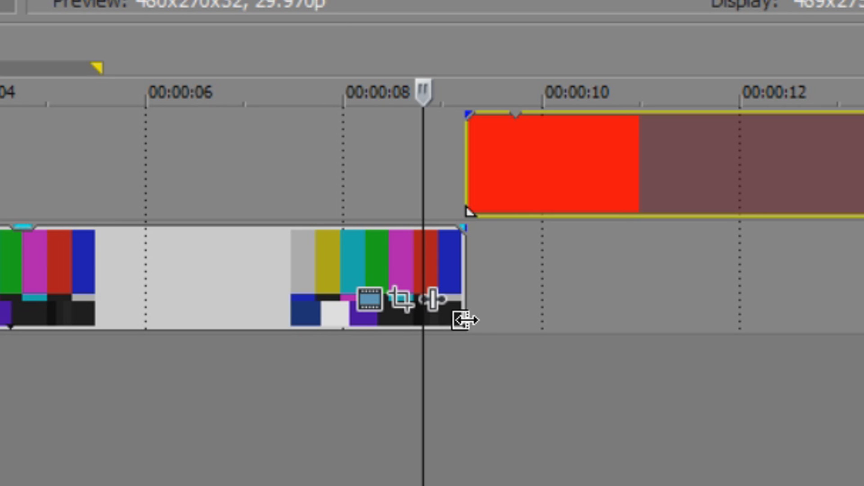
{"action": "mouse_move", "coordinate": [600, 193]}
{"action": "left_mouse_down"}
{"action": "mouse_move", "coordinate": [614, 185]}
{"action": "mouse_move", "coordinate": [588, 185]}
{"action": "left_mouse_up"}
{"action": "left_click", "coordinate": [461, 252]}
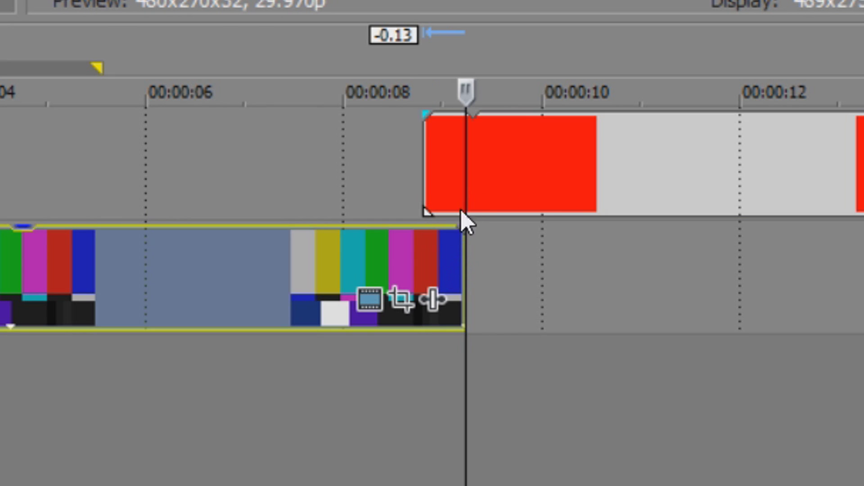
{"action": "left_click", "coordinate": [418, 189]}
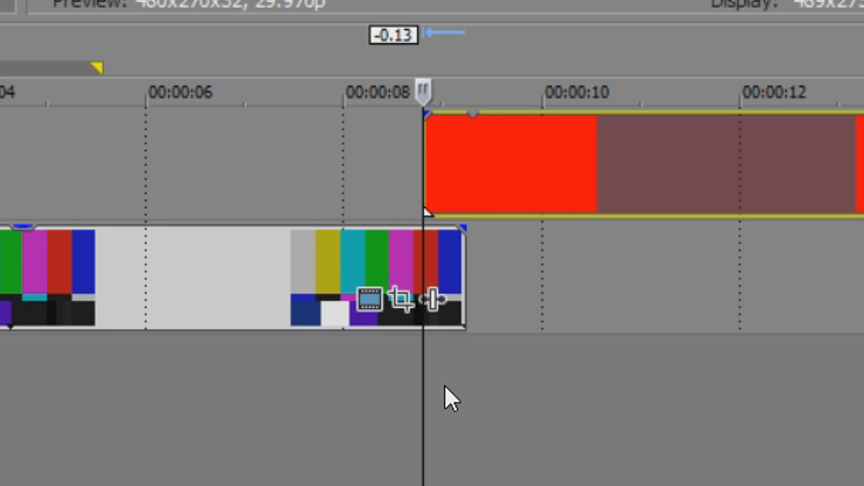
{"action": "scroll", "coordinate": [445, 386], "scroll_direction": "up", "scroll_amount": 1}
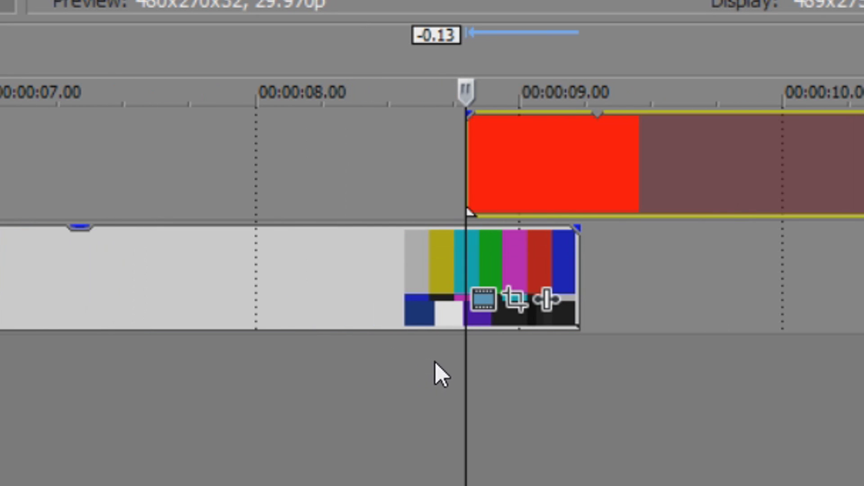
Split the colour-bars and red clips at the overlap so each has a matching short piece.
{"action": "left_click", "coordinate": [472, 270]}
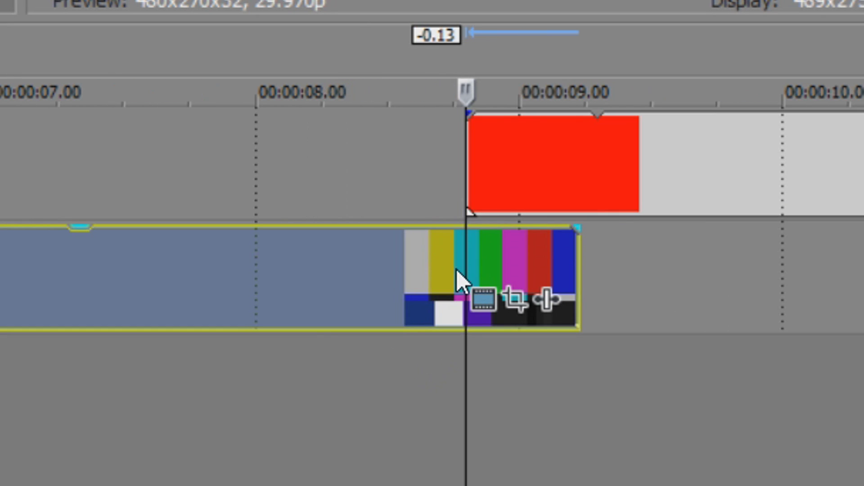
{"action": "key", "text": "s"}
{"action": "left_click_drag", "start_coordinate": [457, 257], "coordinate": [541, 143]}
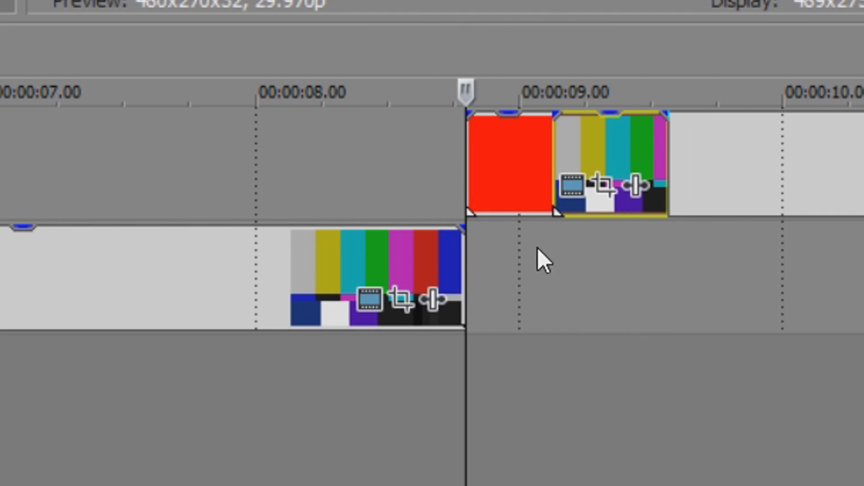
{"action": "left_click_drag", "start_coordinate": [585, 205], "coordinate": [517, 311]}
{"action": "left_click", "coordinate": [585, 193]}
{"action": "key", "text": "s"}
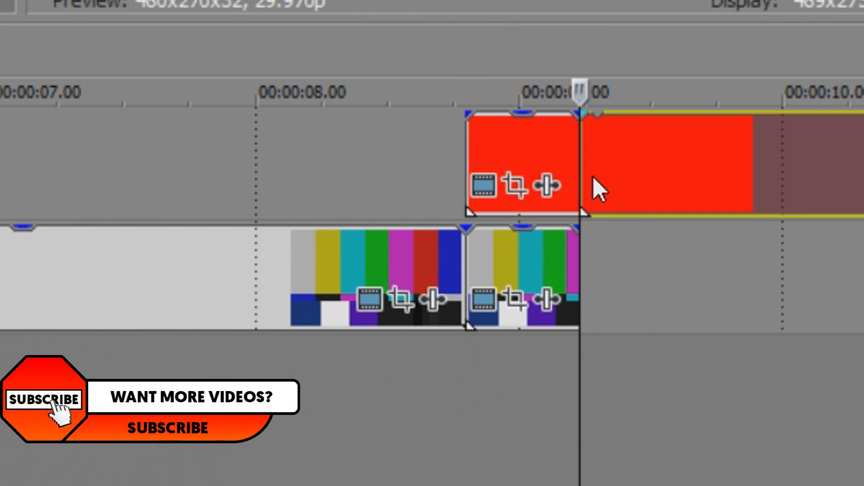
{"action": "left_click", "coordinate": [525, 172]}
{"action": "left_click", "coordinate": [518, 288]}
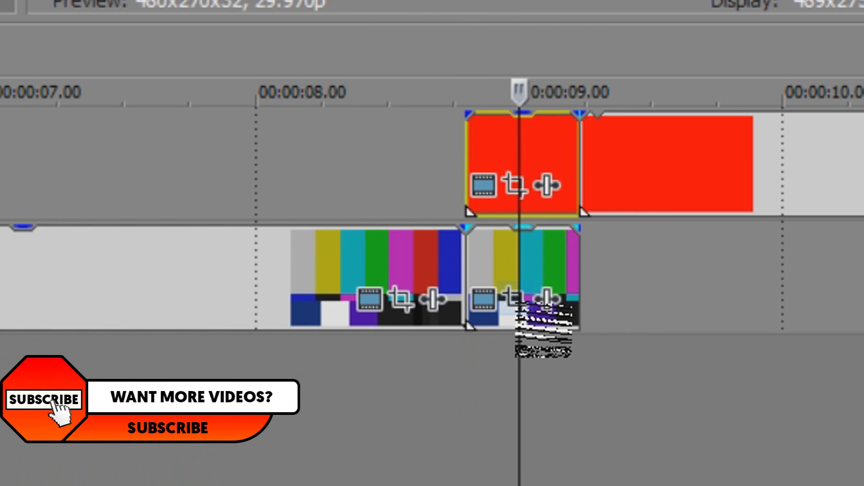
{"action": "left_click", "coordinate": [482, 269]}
{"action": "left_click", "coordinate": [467, 268]}
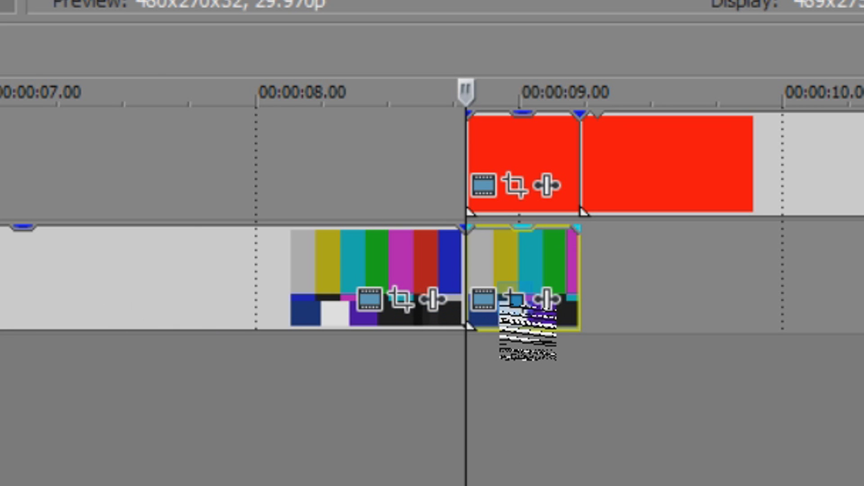
{"action": "left_click", "coordinate": [513, 298]}
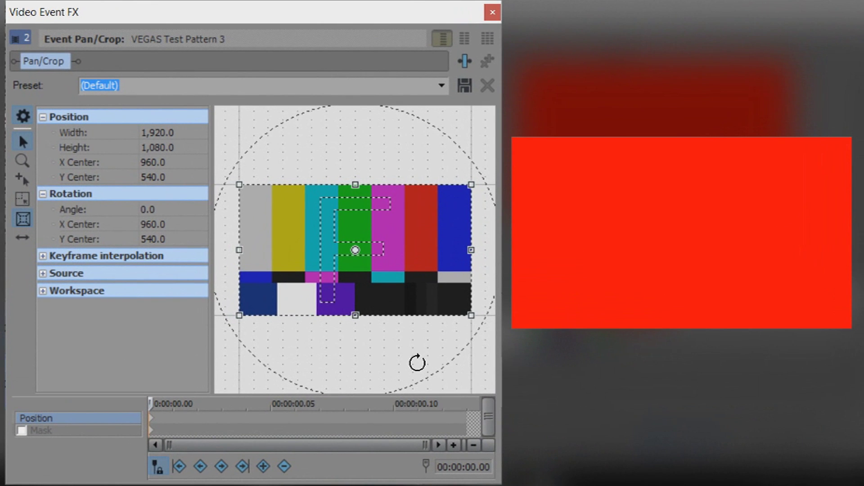
Keyframe the colour-bars piece's last frame so it slides left out of frame to X Center -471.3.
{"action": "scroll", "coordinate": [417, 362], "scroll_direction": "down", "scroll_amount": 1}
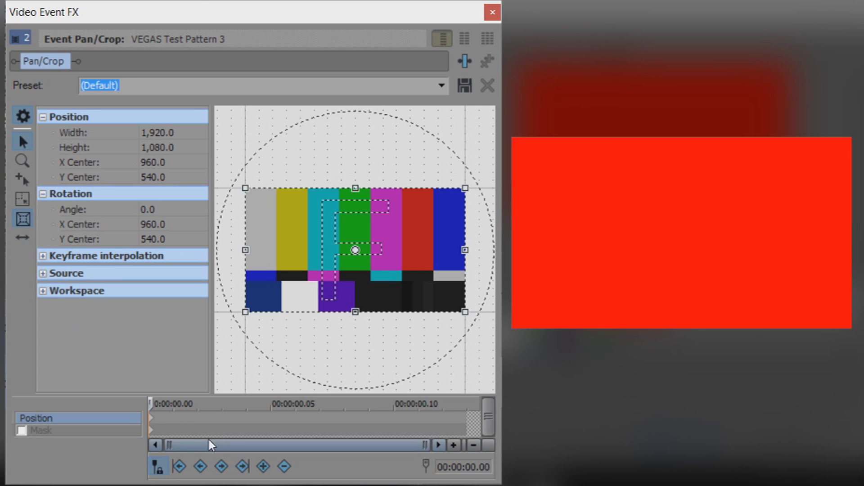
{"action": "left_click_drag", "start_coordinate": [306, 422], "coordinate": [469, 418]}
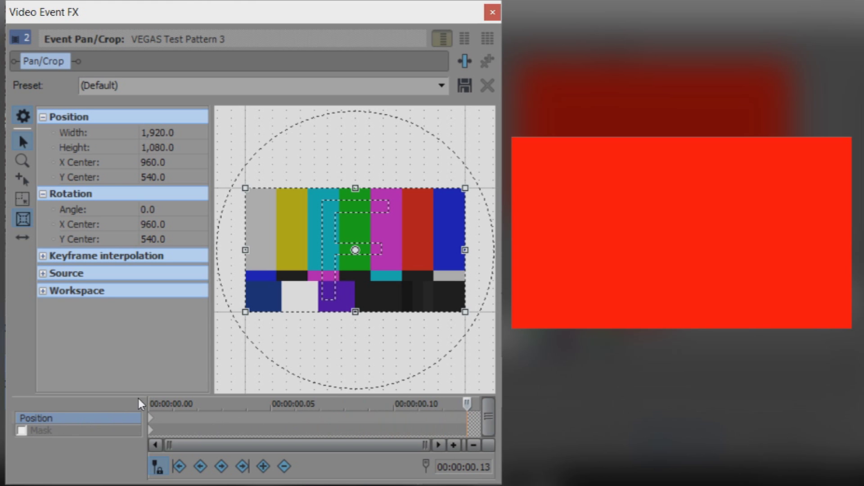
{"action": "left_click_drag", "start_coordinate": [424, 282], "coordinate": [180, 270]}
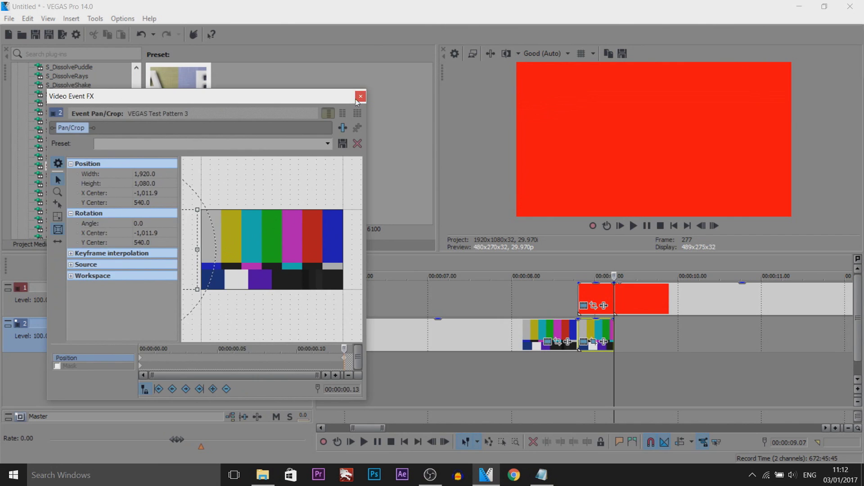
{"action": "left_click", "coordinate": [361, 96]}
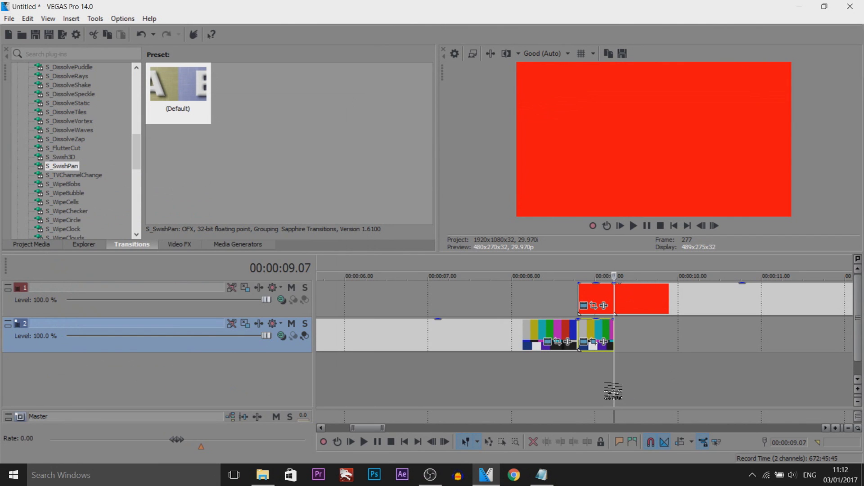
Offset the short red piece's starting Pan/Crop frame off-frame right to X Center 2,888.3.
{"action": "left_click_drag", "start_coordinate": [614, 390], "coordinate": [579, 376]}
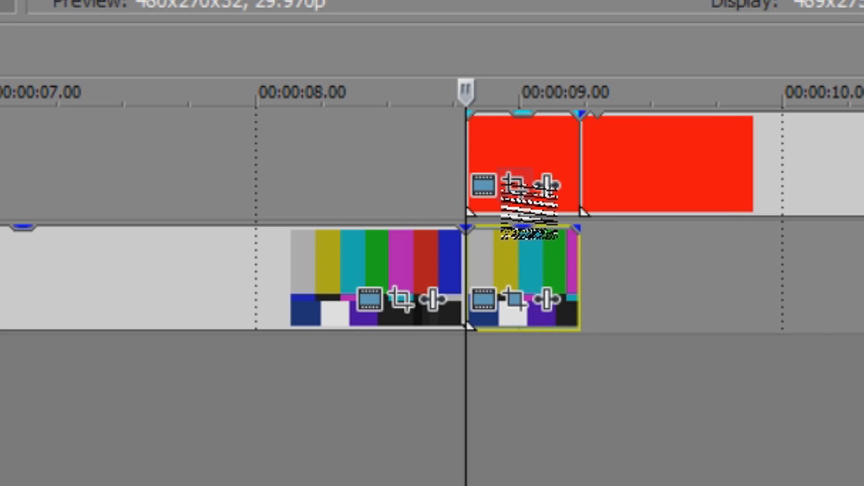
{"action": "left_click", "coordinate": [515, 184]}
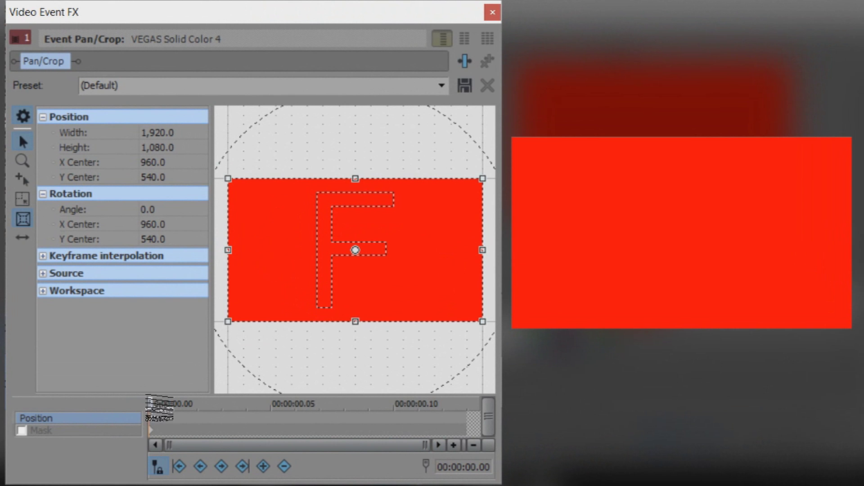
{"action": "left_click_drag", "start_coordinate": [260, 293], "coordinate": [493, 298]}
{"action": "left_click", "coordinate": [460, 423]}
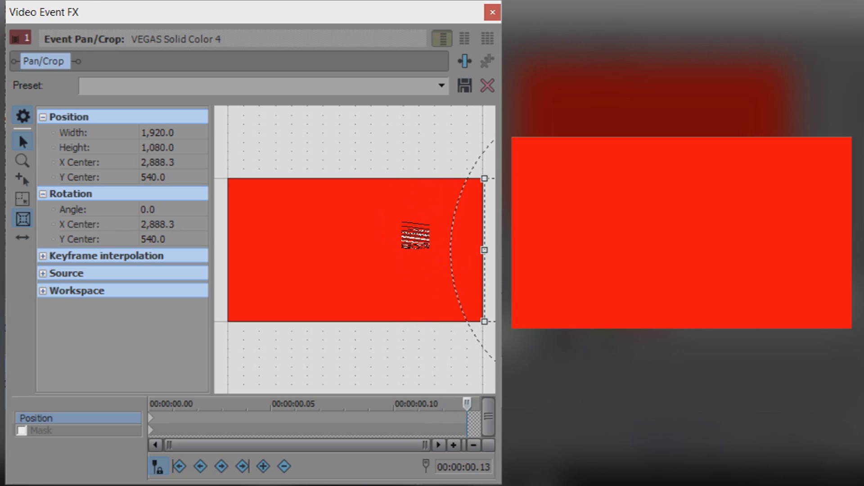
{"action": "right_click", "coordinate": [417, 237]}
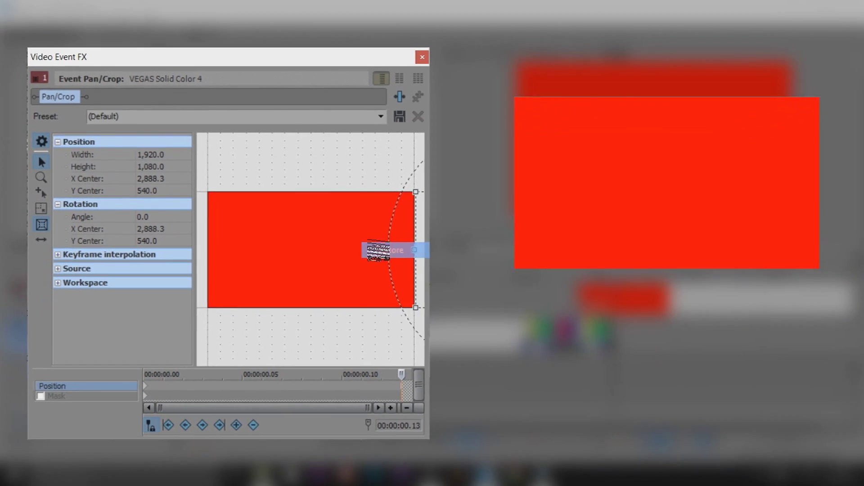
Restore the red piece's end keyframe to centre, then play and scrub through the swish.
{"action": "left_click", "coordinate": [446, 251]}
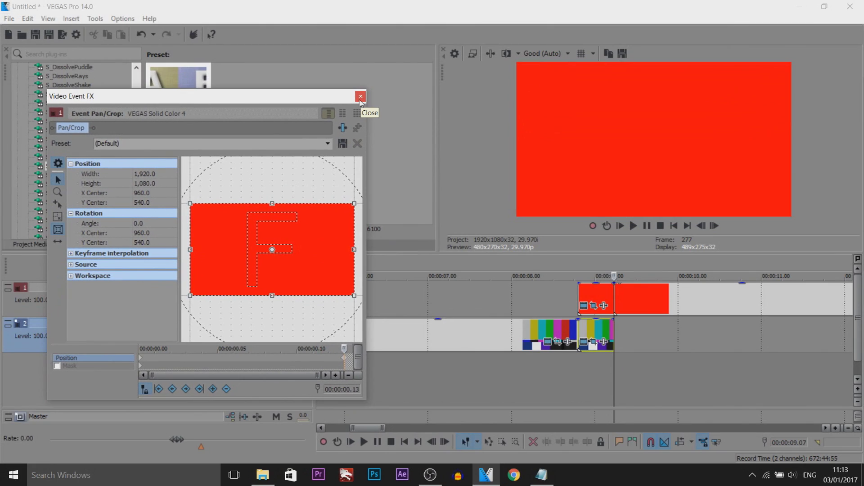
{"action": "left_click", "coordinate": [361, 97]}
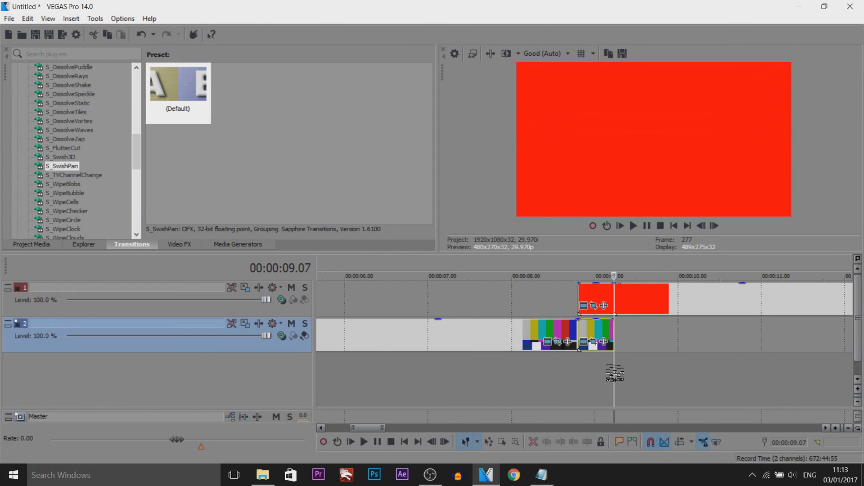
{"action": "left_click_drag", "start_coordinate": [614, 368], "coordinate": [558, 368]}
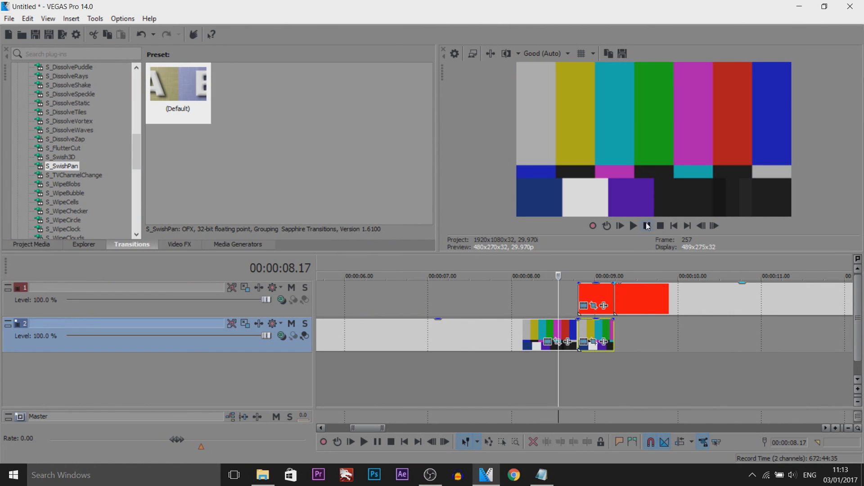
{"action": "left_click", "coordinate": [647, 226]}
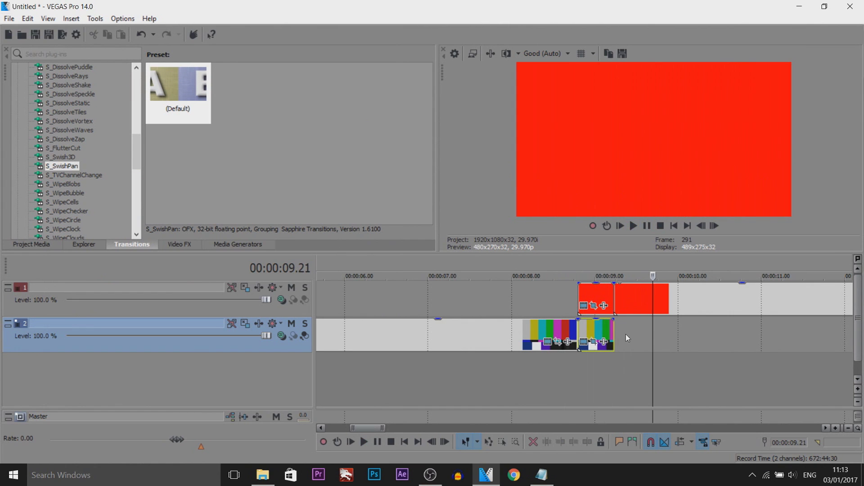
{"action": "left_click", "coordinate": [579, 300]}
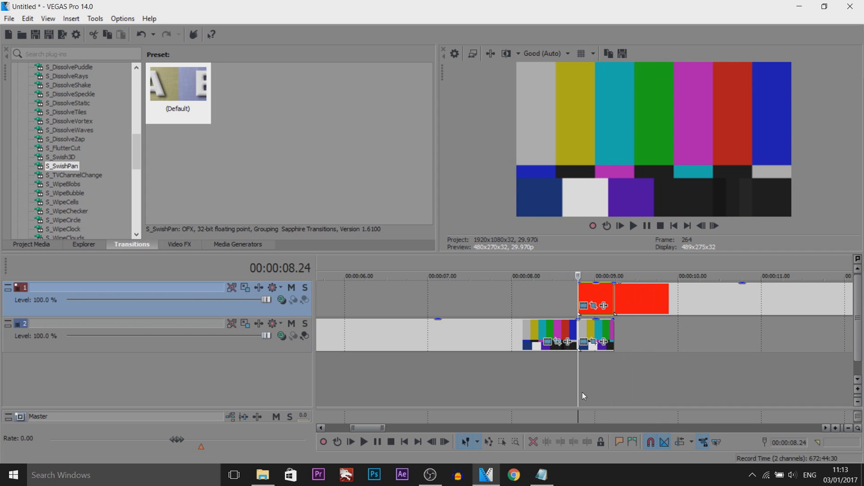
{"action": "mouse_move", "coordinate": [582, 393]}
{"action": "left_mouse_down"}
{"action": "mouse_move", "coordinate": [593, 395]}
{"action": "mouse_move", "coordinate": [585, 384]}
{"action": "left_mouse_up"}
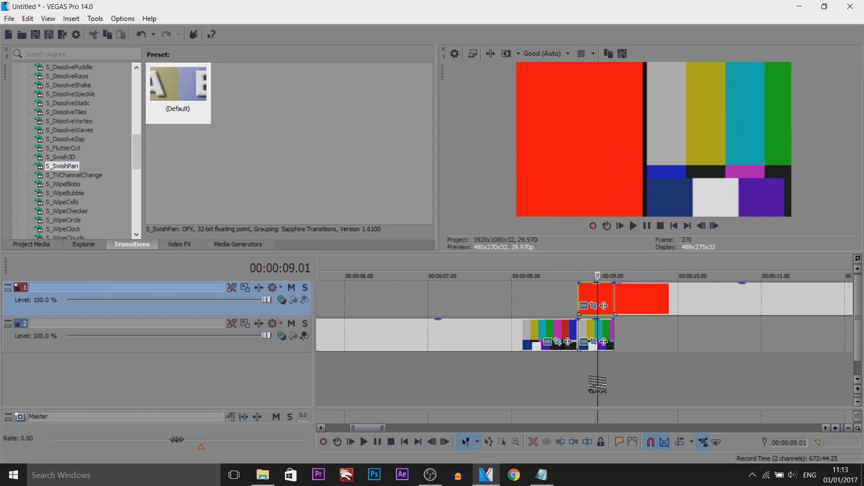
{"action": "left_click_drag", "start_coordinate": [597, 385], "coordinate": [579, 382]}
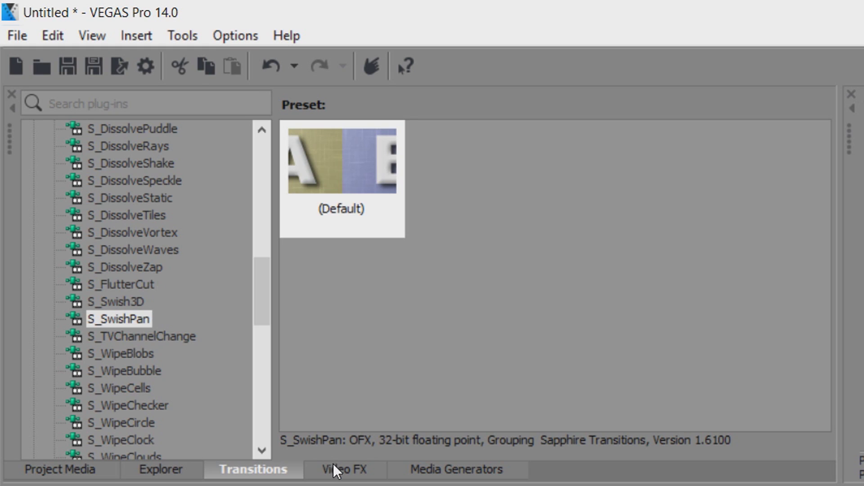
Apply the Gaussian Blur Default preset (0.0630 horizontal and vertical range) to the test-pattern piece.
{"action": "left_click", "coordinate": [337, 471]}
{"action": "left_click_drag", "start_coordinate": [350, 145], "coordinate": [350, 165]}
{"action": "left_click", "coordinate": [154, 180]}
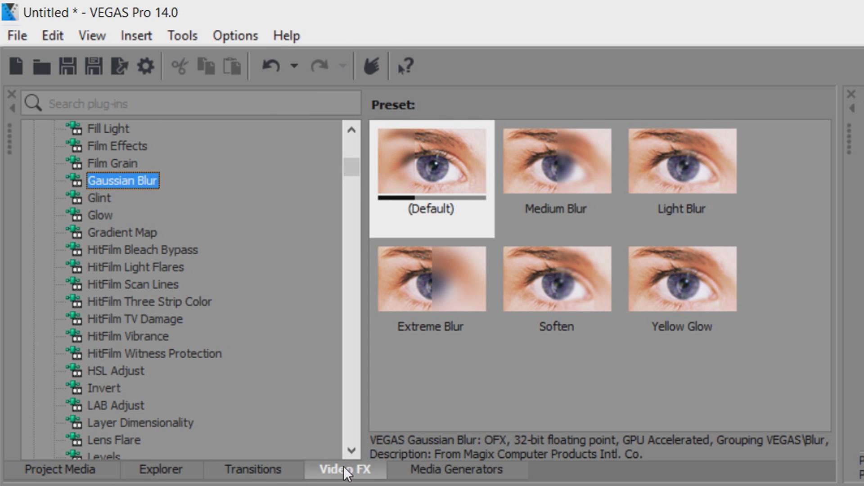
{"action": "left_click", "coordinate": [90, 36]}
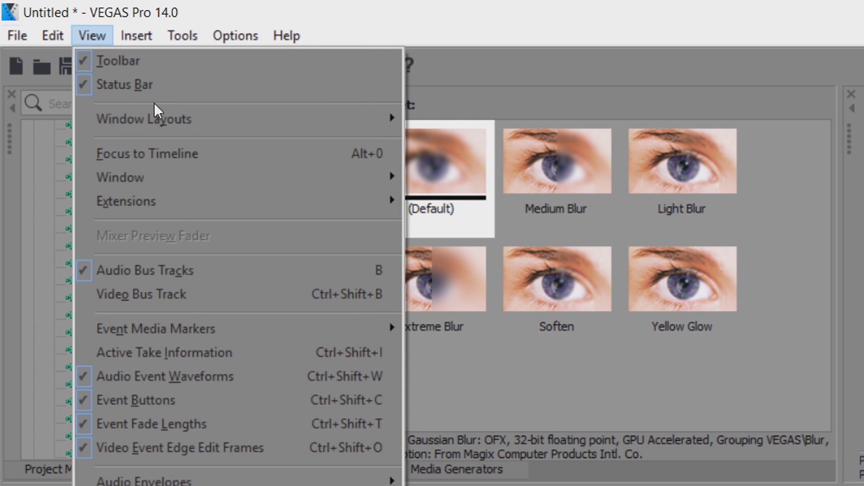
{"action": "mouse_move", "coordinate": [266, 128]}
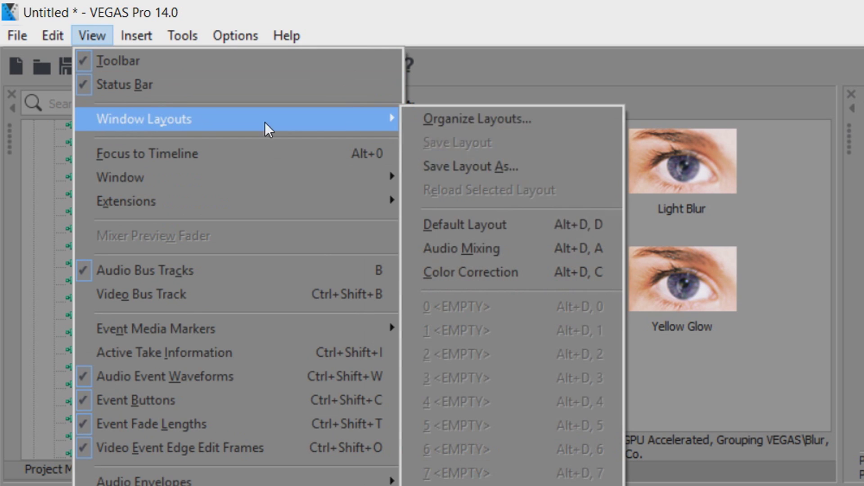
{"action": "left_click", "coordinate": [567, 230]}
{"action": "left_click", "coordinate": [457, 170]}
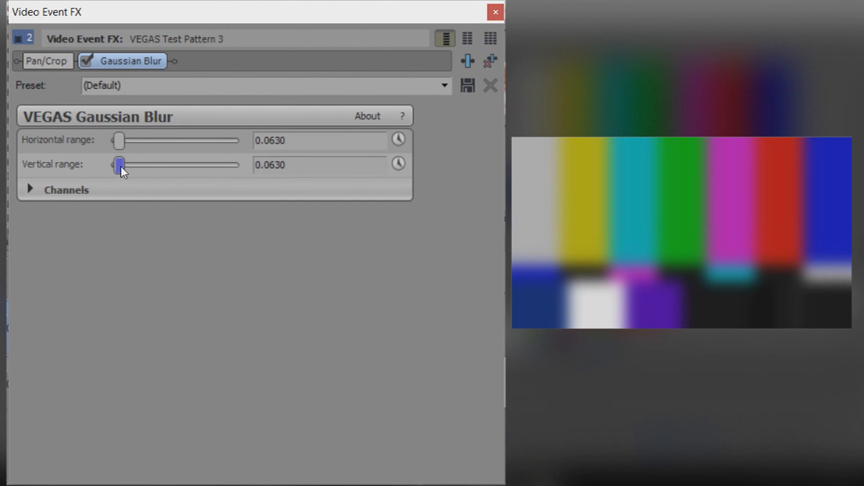
Set vertical blur range to 0 and keyframe horizontal range from 0 at start to 1.0000 at end.
{"action": "left_click_drag", "start_coordinate": [120, 168], "coordinate": [36, 165]}
{"action": "left_click", "coordinate": [399, 140]}
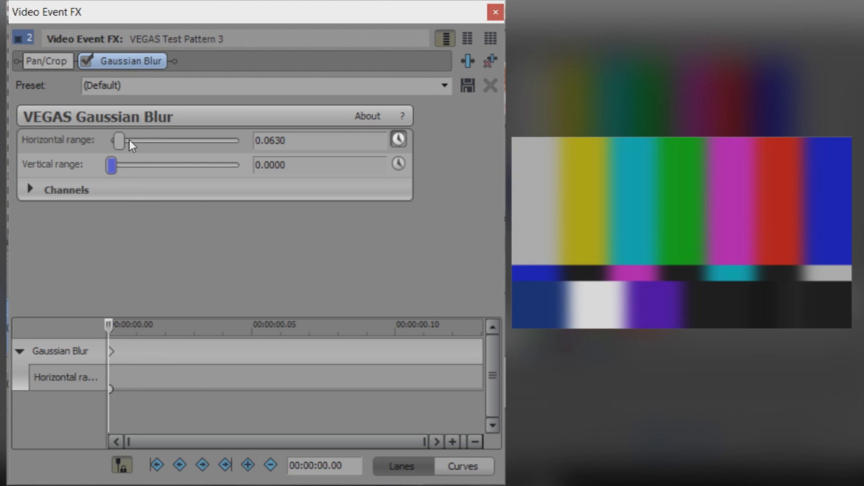
{"action": "left_click_drag", "start_coordinate": [121, 141], "coordinate": [38, 145]}
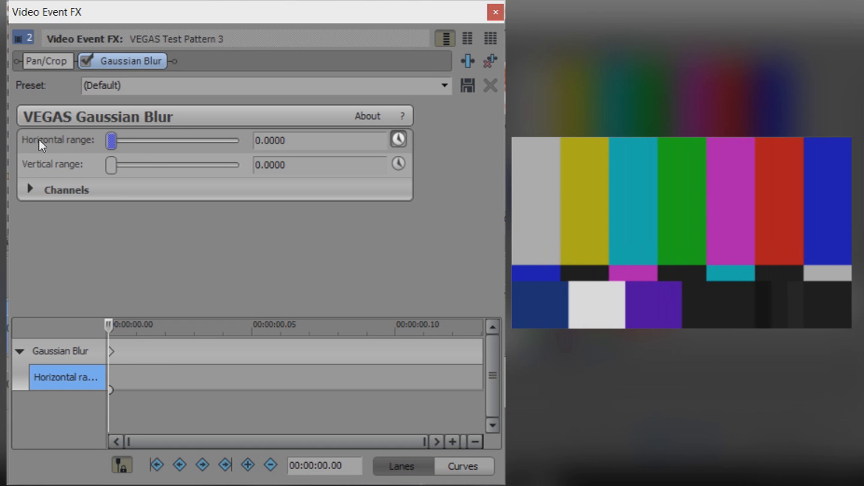
{"action": "left_click", "coordinate": [468, 361]}
{"action": "left_click_drag", "start_coordinate": [111, 141], "coordinate": [238, 140]}
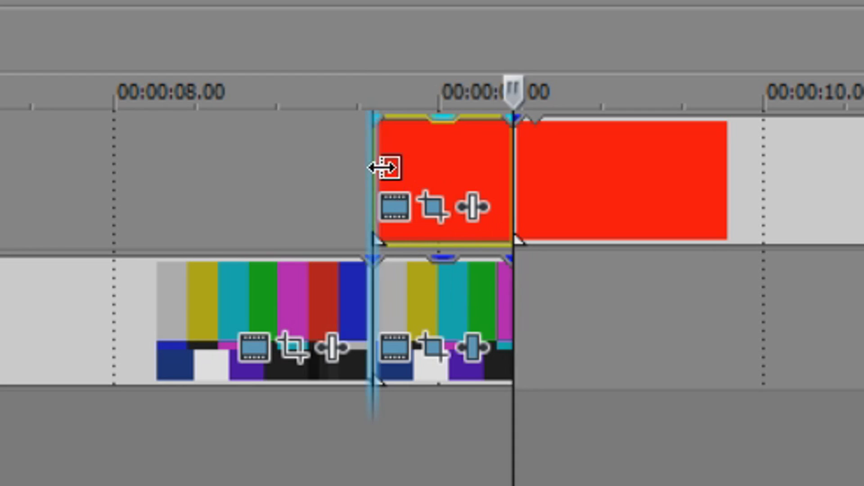
Drop the Default Gaussian Blur on the red piece and keyframe its horizontal range rising to 1.0.
{"action": "left_click", "coordinate": [382, 167]}
{"action": "left_click", "coordinate": [433, 206]}
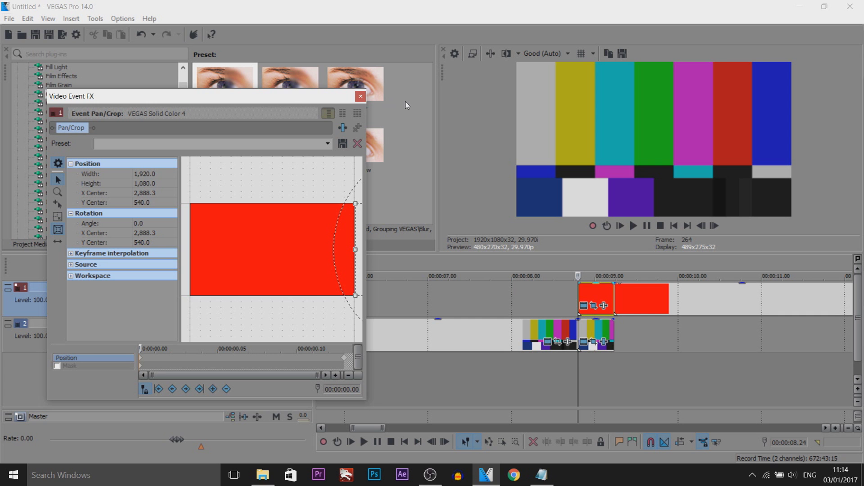
{"action": "left_click", "coordinate": [360, 96]}
{"action": "left_click_drag", "start_coordinate": [242, 83], "coordinate": [592, 295]}
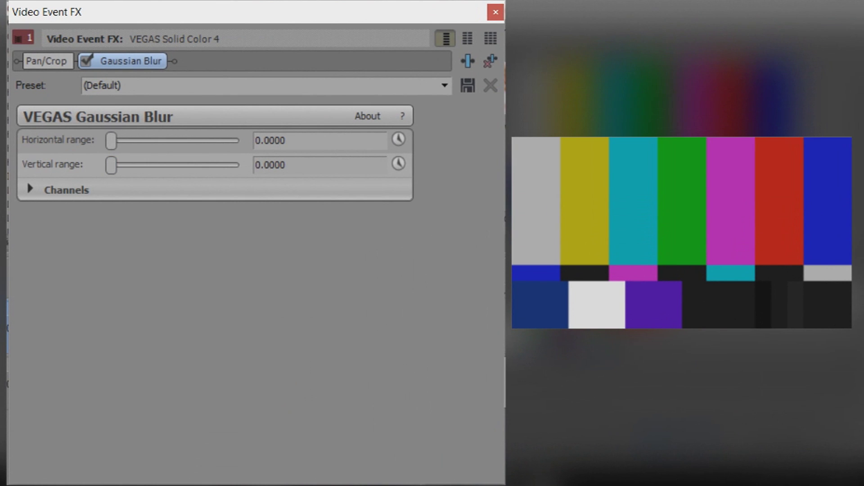
{"action": "left_click", "coordinate": [399, 140]}
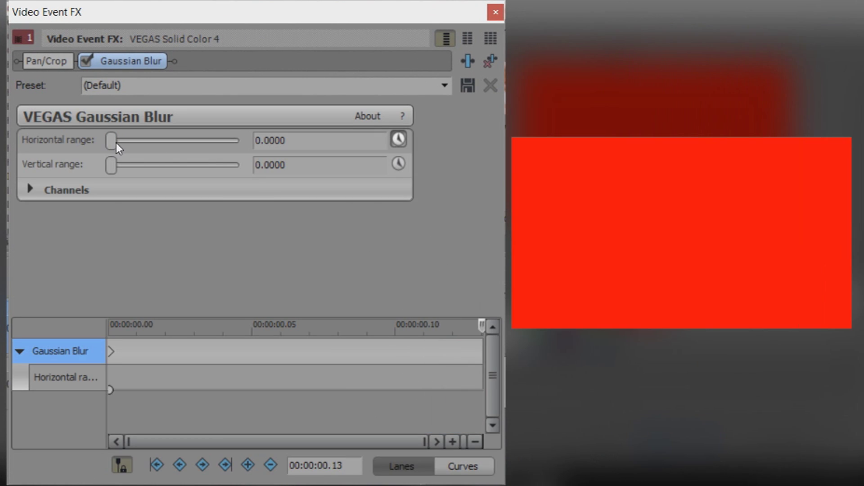
{"action": "left_click_drag", "start_coordinate": [113, 140], "coordinate": [234, 140]}
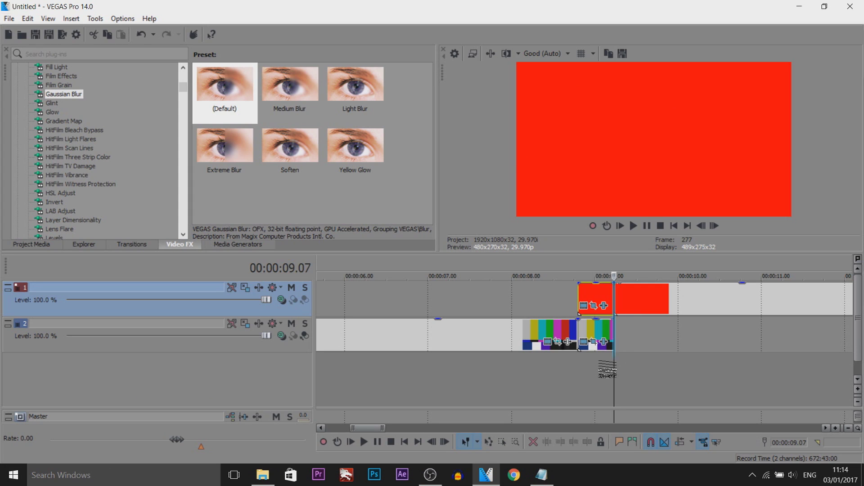
{"action": "left_click_drag", "start_coordinate": [607, 369], "coordinate": [653, 349]}
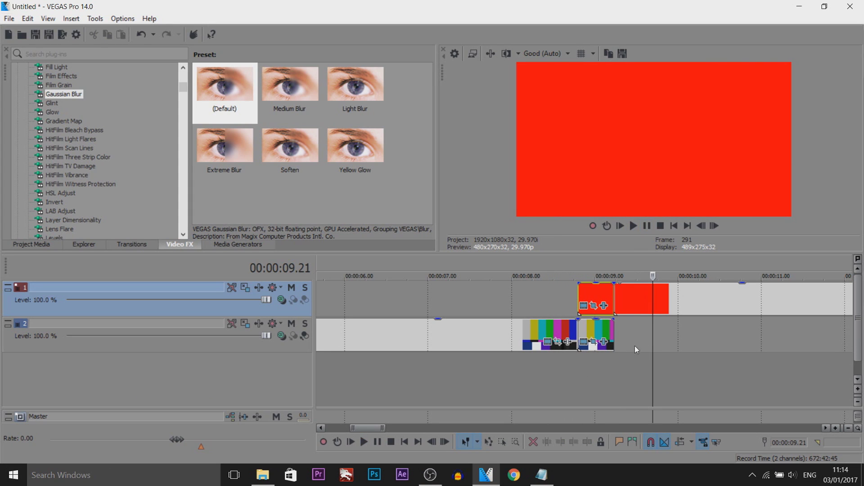
{"action": "left_click_drag", "start_coordinate": [651, 385], "coordinate": [586, 371]}
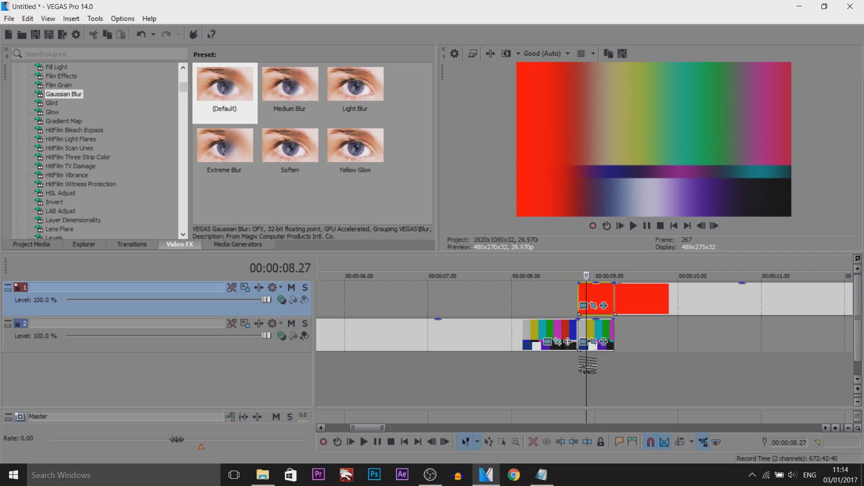
{"action": "mouse_move", "coordinate": [587, 367]}
{"action": "left_mouse_down"}
{"action": "mouse_move", "coordinate": [615, 368]}
{"action": "mouse_move", "coordinate": [578, 366]}
{"action": "mouse_move", "coordinate": [597, 367]}
{"action": "left_mouse_up"}
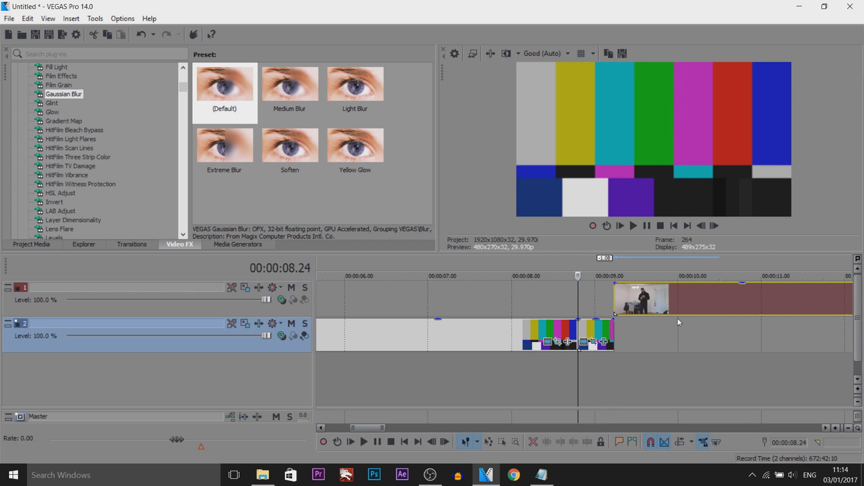
Slide the man's video clip on track 1 to start at 08.24, then split it at 09.07.
{"action": "left_click_drag", "start_coordinate": [679, 322], "coordinate": [623, 309]}
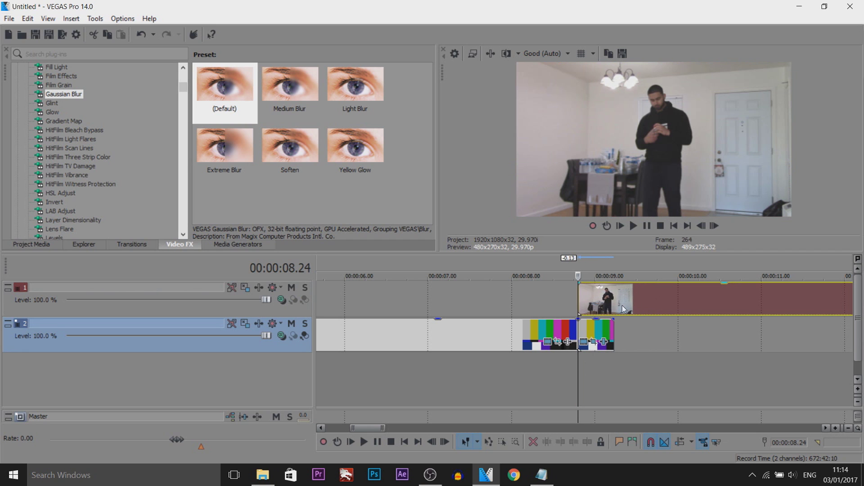
{"action": "left_click", "coordinate": [616, 308]}
{"action": "left_click", "coordinate": [533, 326]}
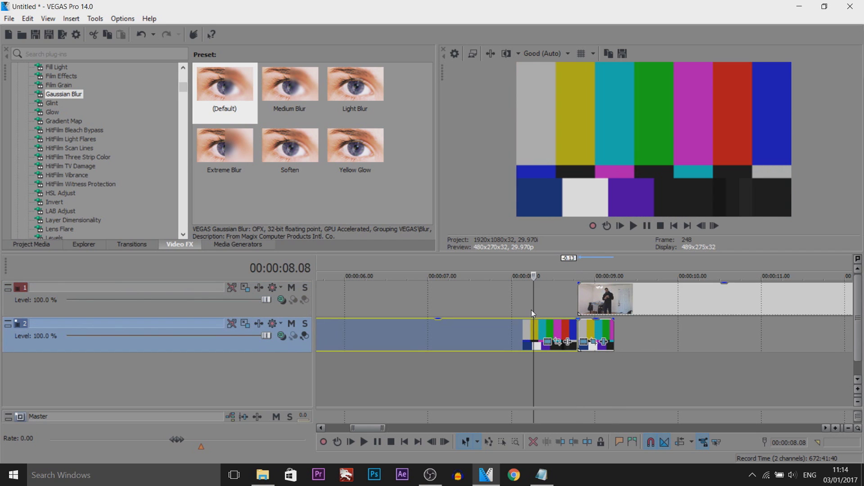
{"action": "left_click_drag", "start_coordinate": [531, 310], "coordinate": [613, 303]}
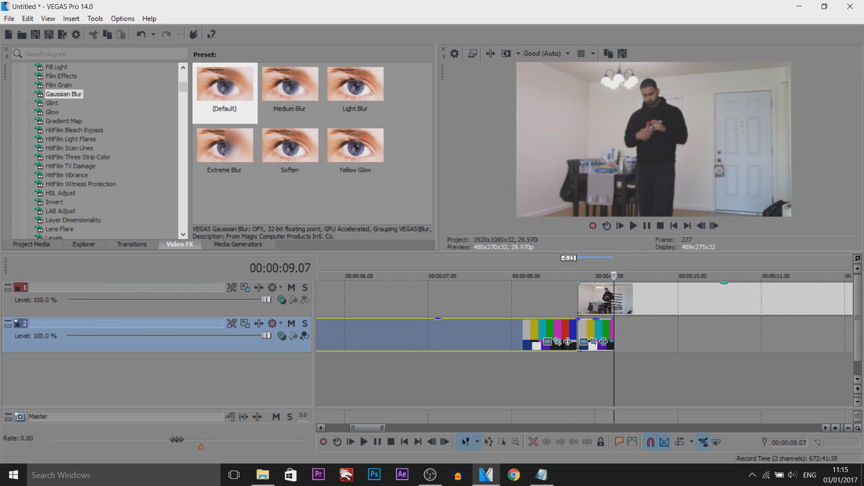
{"action": "left_click", "coordinate": [613, 303]}
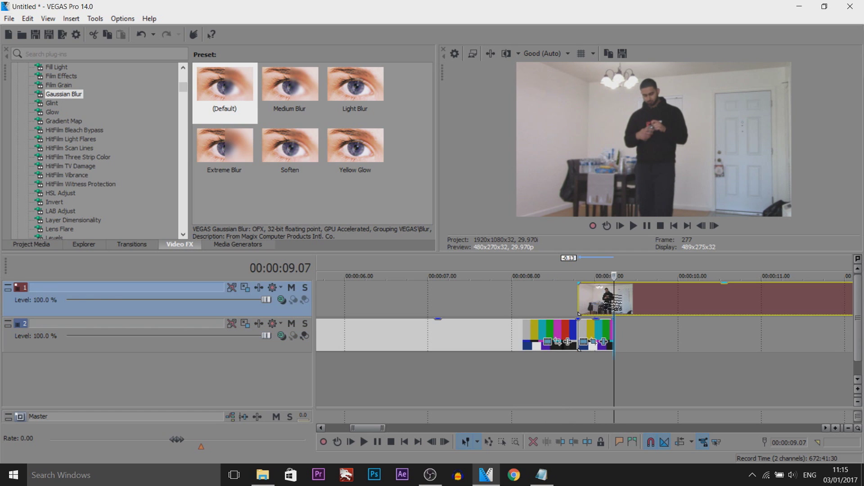
{"action": "key", "text": "ctrl+z"}
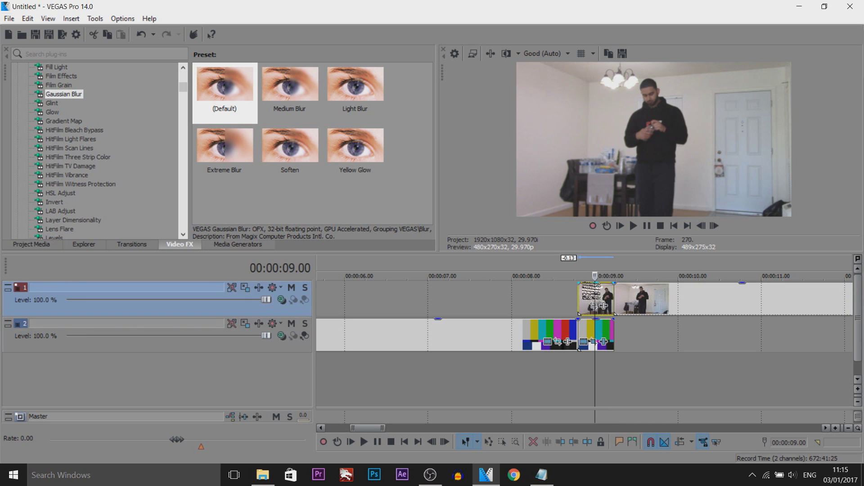
In Event Pan/Crop, shift the opening piece's frame sideways, restoring the default framing at its end keyframe.
{"action": "left_click", "coordinate": [585, 310]}
{"action": "left_click", "coordinate": [594, 306]}
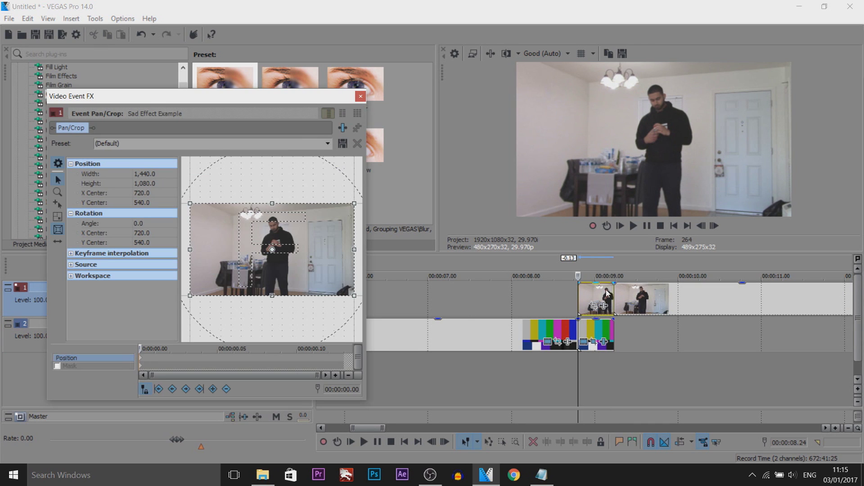
{"action": "left_click_drag", "start_coordinate": [232, 250], "coordinate": [398, 250]}
{"action": "left_click", "coordinate": [343, 358]}
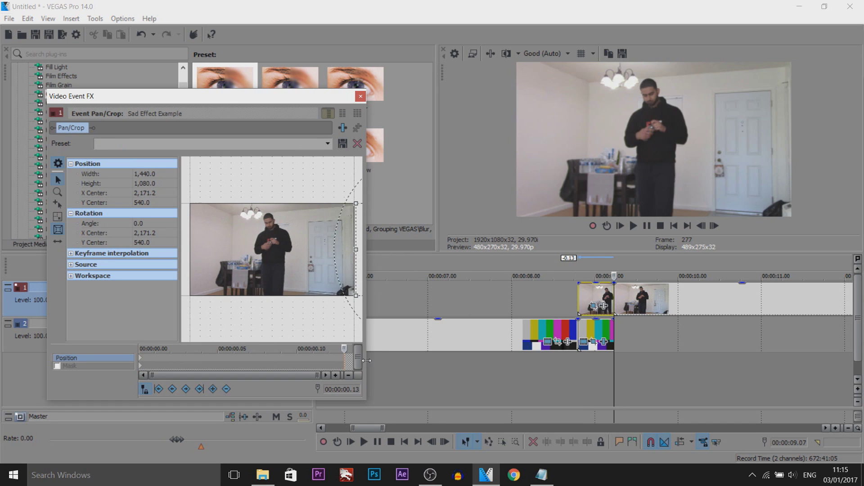
{"action": "right_click", "coordinate": [313, 241]}
{"action": "left_click", "coordinate": [335, 249]}
{"action": "left_click", "coordinate": [361, 97]}
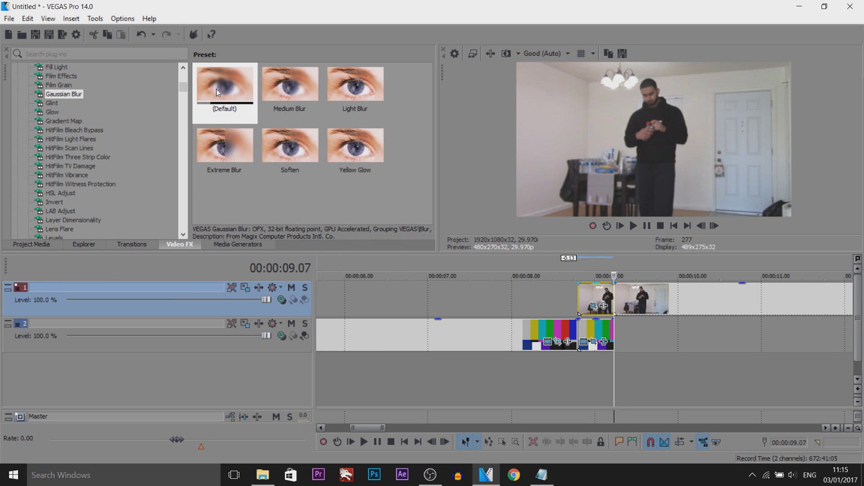
Apply Gaussian Blur (Default) to the opening piece, keyframing Horizontal range from 0.0000 to about 0.64.
{"action": "left_click_drag", "start_coordinate": [227, 104], "coordinate": [587, 291]}
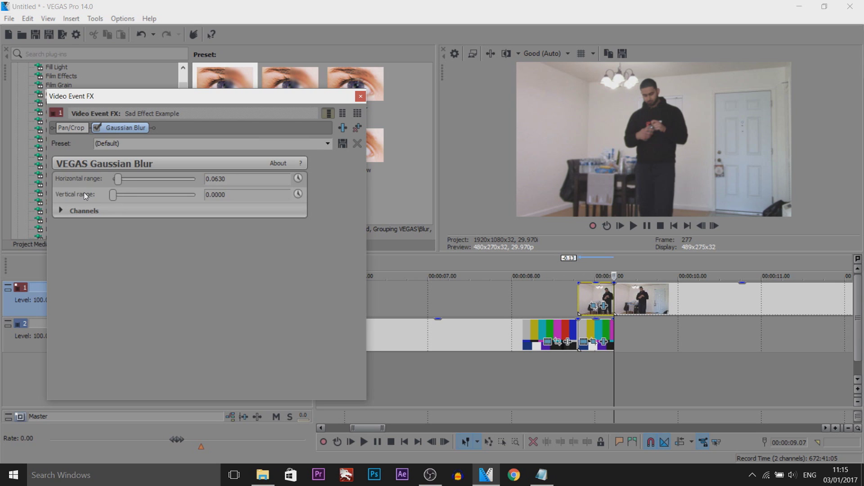
{"action": "left_click", "coordinate": [301, 179]}
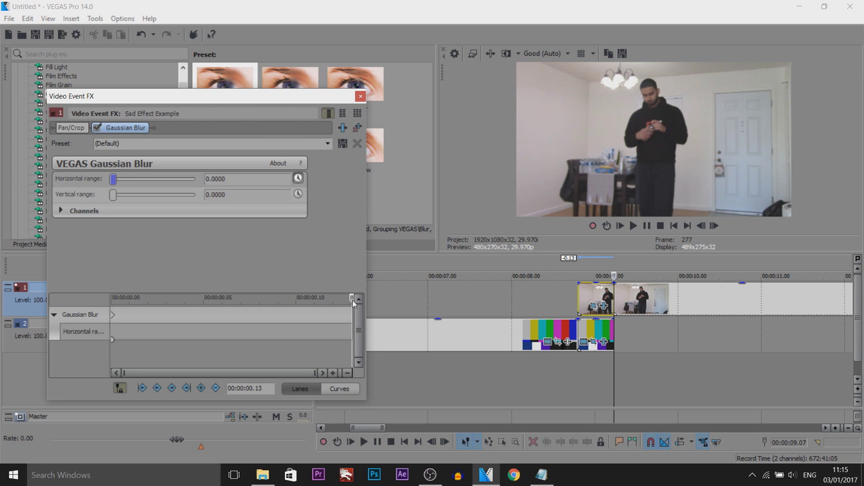
{"action": "left_click_drag", "start_coordinate": [115, 182], "coordinate": [325, 184]}
{"action": "left_click", "coordinate": [361, 96]}
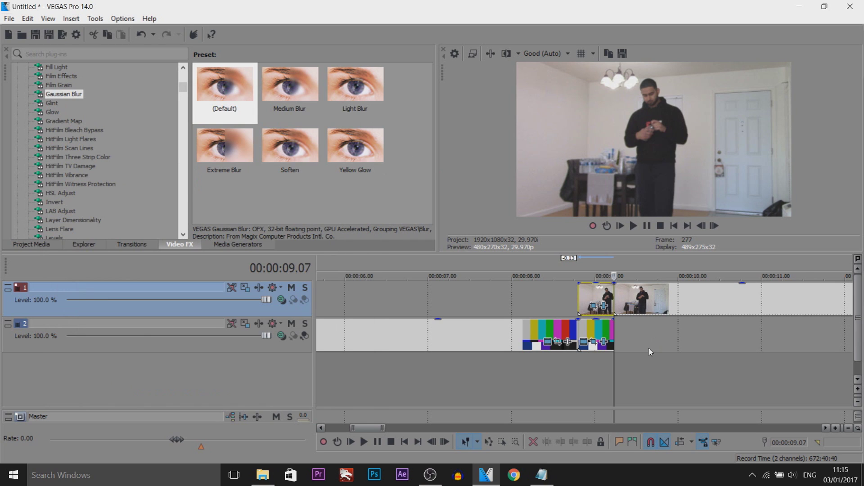
{"action": "left_click", "coordinate": [565, 371]}
{"action": "key", "text": "space"}
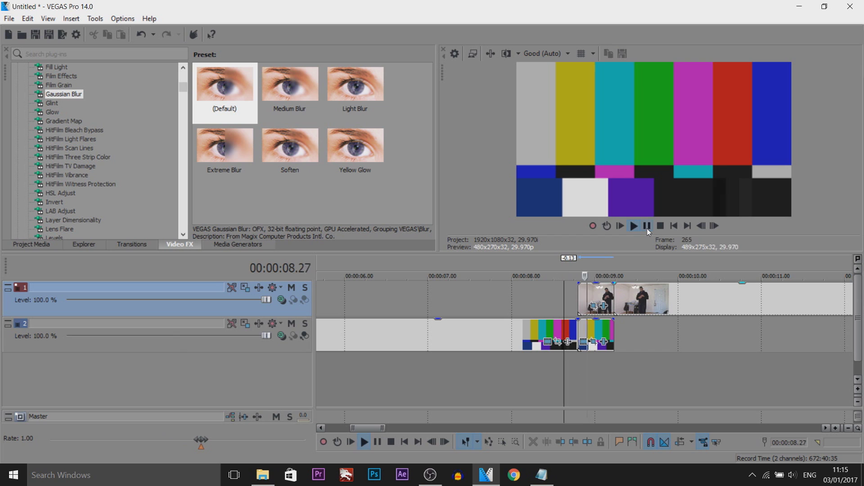
{"action": "left_click", "coordinate": [567, 302]}
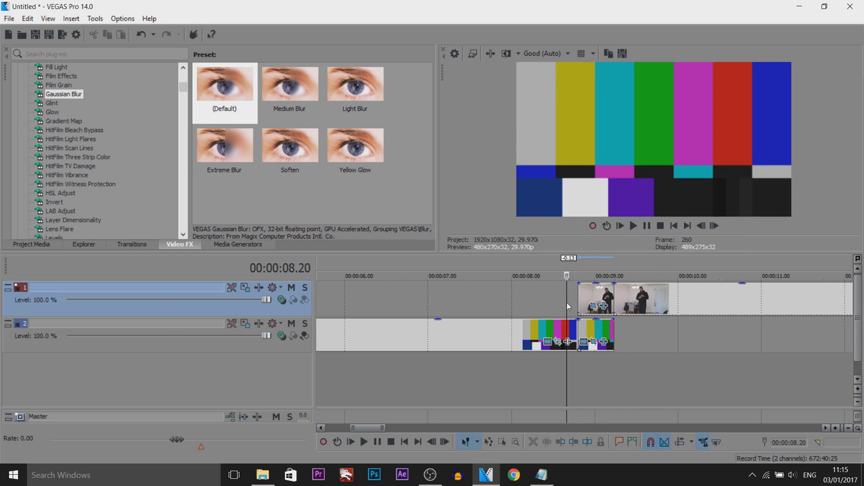
{"action": "left_click_drag", "start_coordinate": [567, 300], "coordinate": [614, 298]}
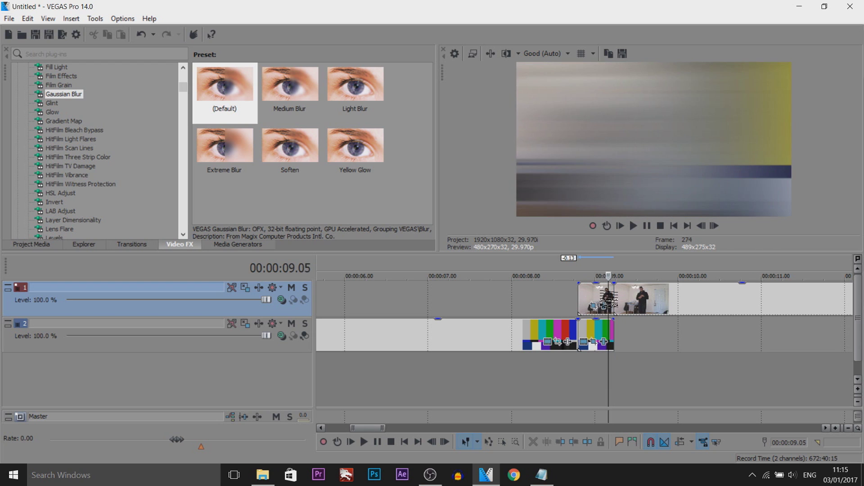
{"action": "key", "text": "space"}
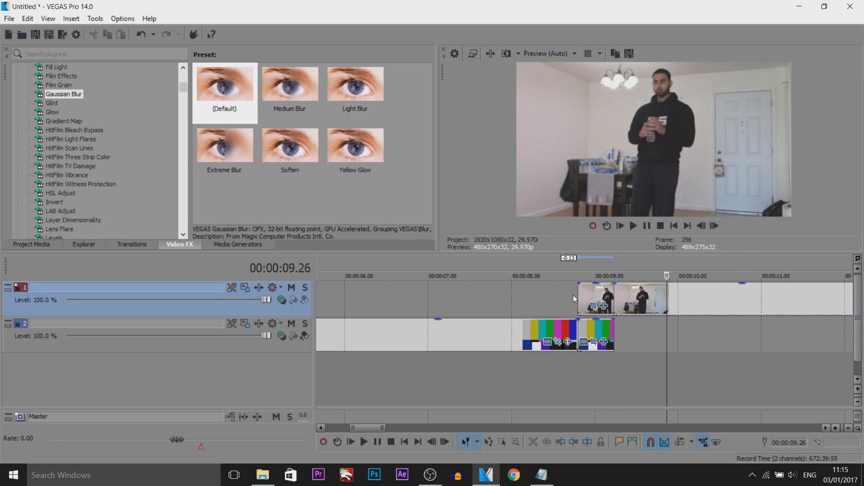
{"action": "left_click", "coordinate": [551, 297]}
{"action": "key", "text": "space"}
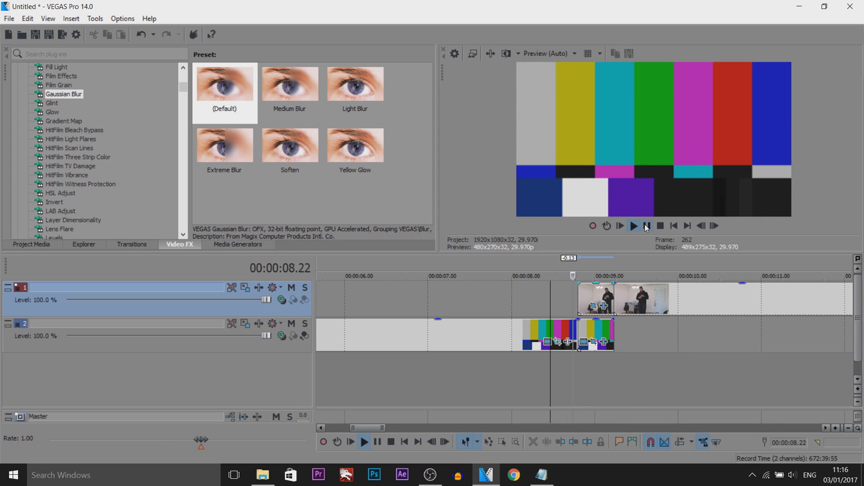
{"action": "left_click", "coordinate": [543, 386]}
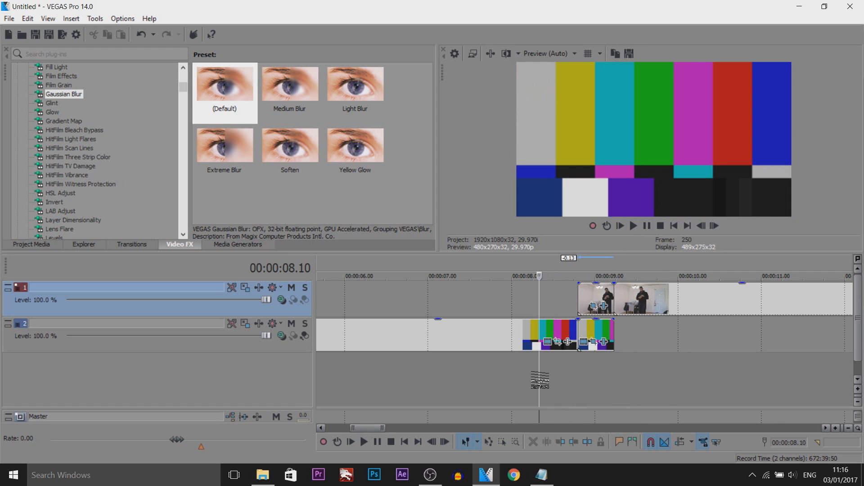
{"action": "left_click", "coordinate": [579, 374]}
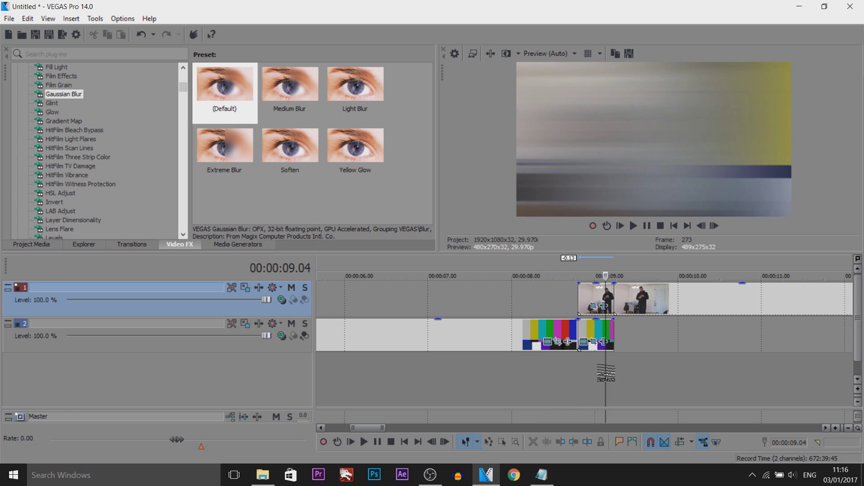